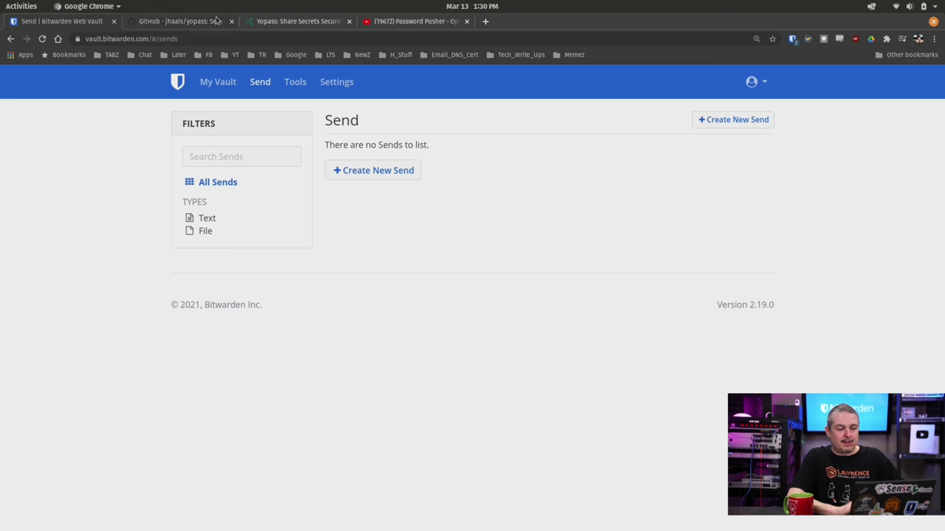
# Step: Move from the YouTube Password Pusher video to the Yopass 'Encrypt message' page
pyautogui.click(421, 21)
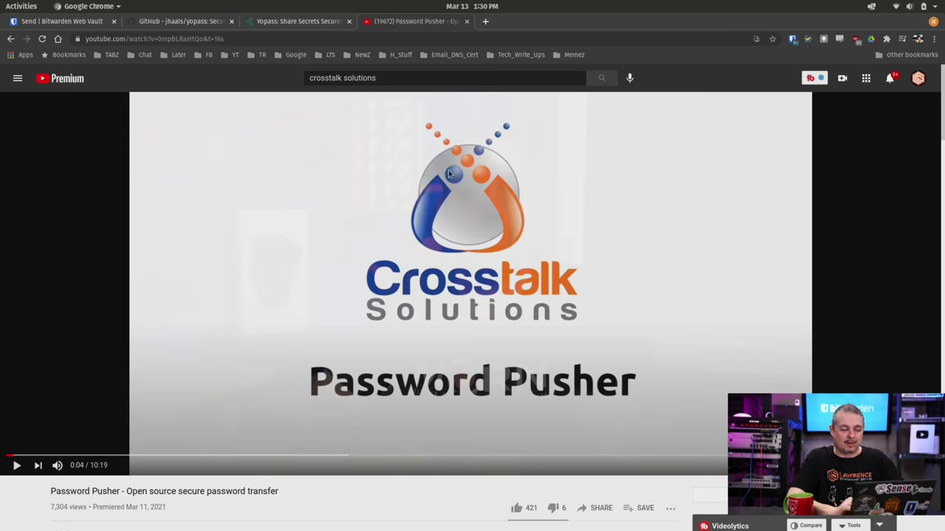
pyautogui.click(313, 21)
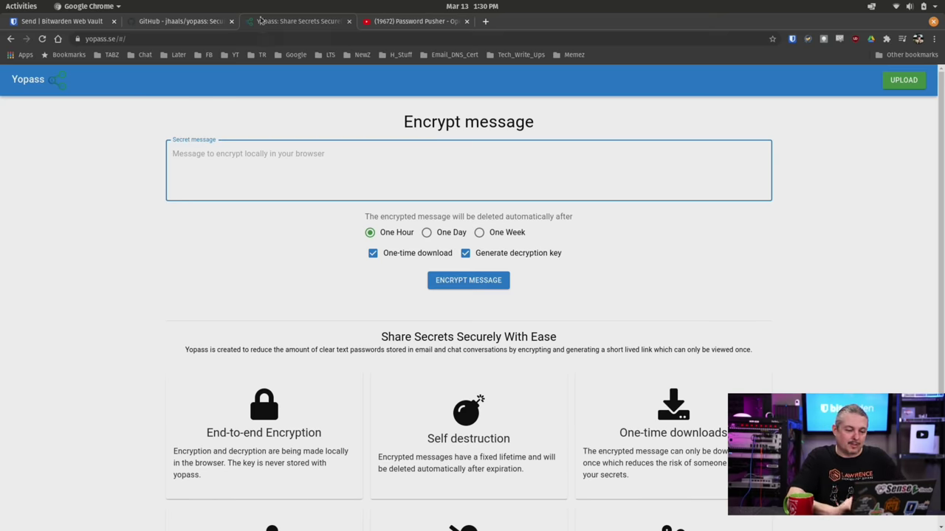
# Step: Look at the yopass GitHub repository, then go back to the empty Bitwarden Send page
pyautogui.click(180, 22)
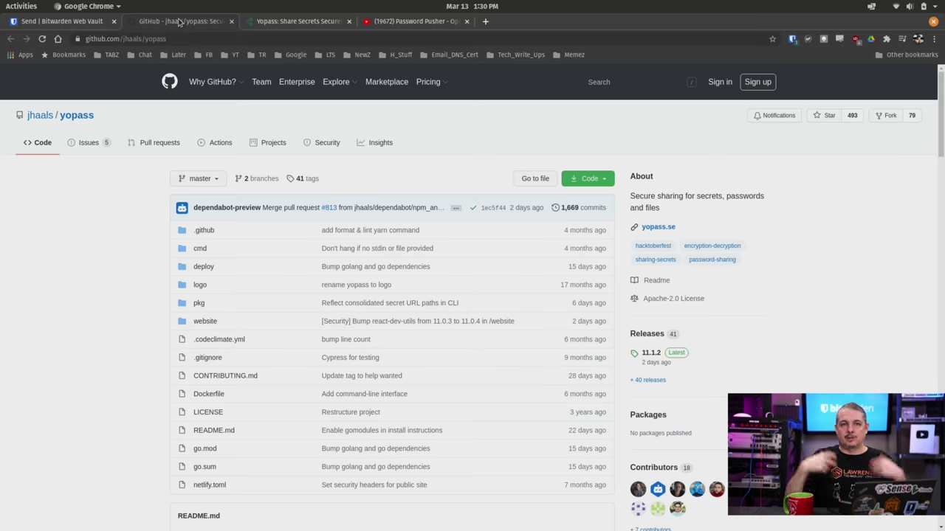
pyautogui.click(72, 22)
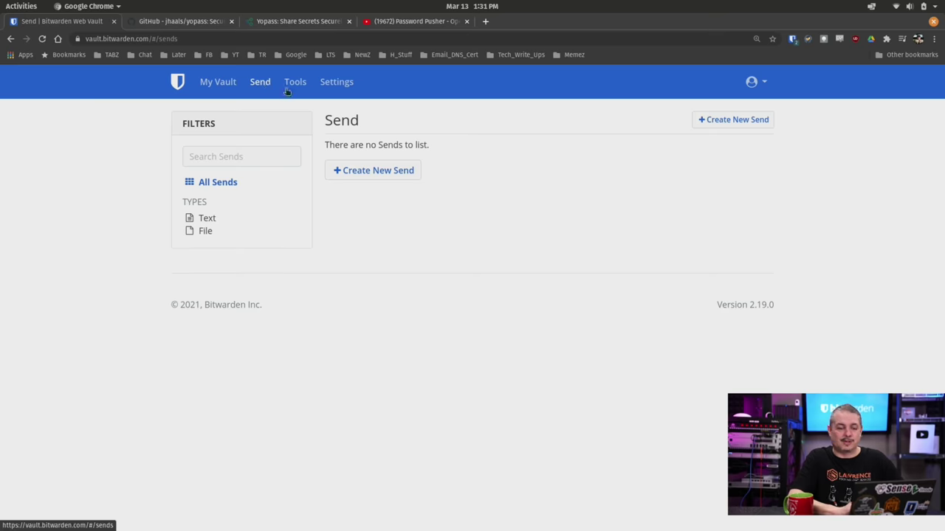
# Step: Start a new text Send named 'Test Send'
pyautogui.click(391, 173)
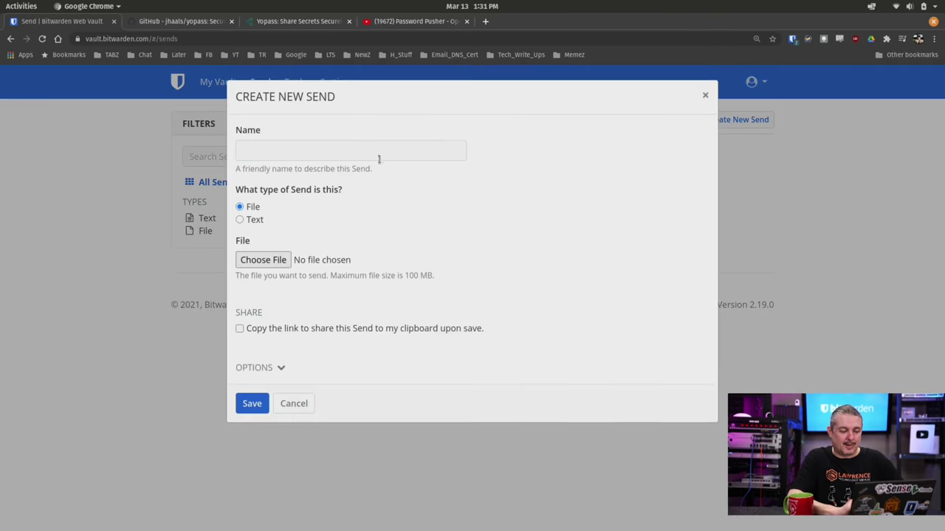
pyautogui.click(240, 220)
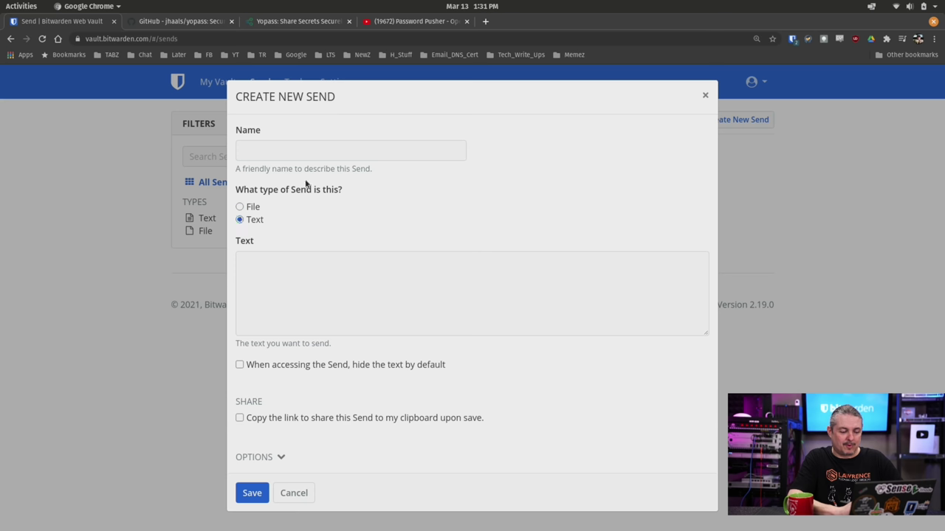
pyautogui.click(325, 149)
pyautogui.write('T')
pyautogui.press('BackSpace')
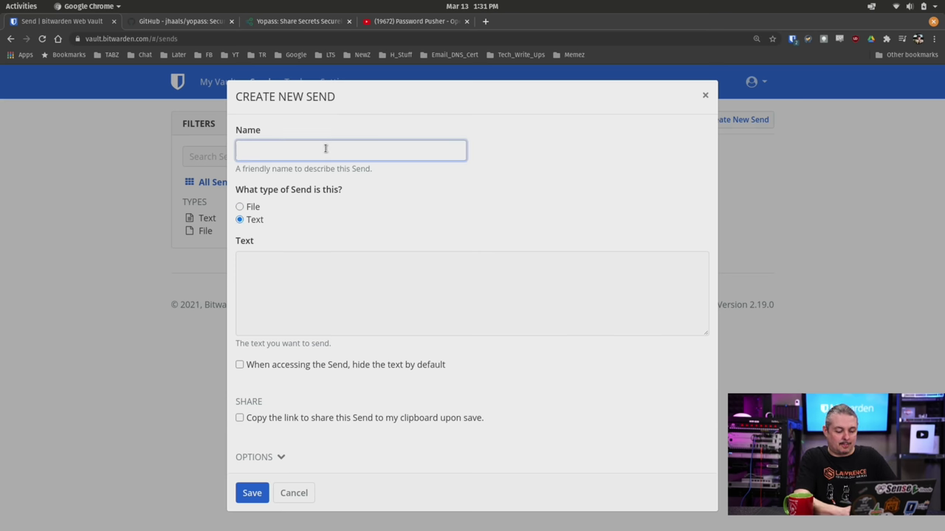
pyautogui.write('mY tEST')
pyautogui.press('BackSpace')
pyautogui.press('BackSpace')
pyautogui.press('BackSpace')
pyautogui.press('BackSpace')
pyautogui.press('BackSpace')
pyautogui.press('BackSpace')
pyautogui.press('BackSpace')
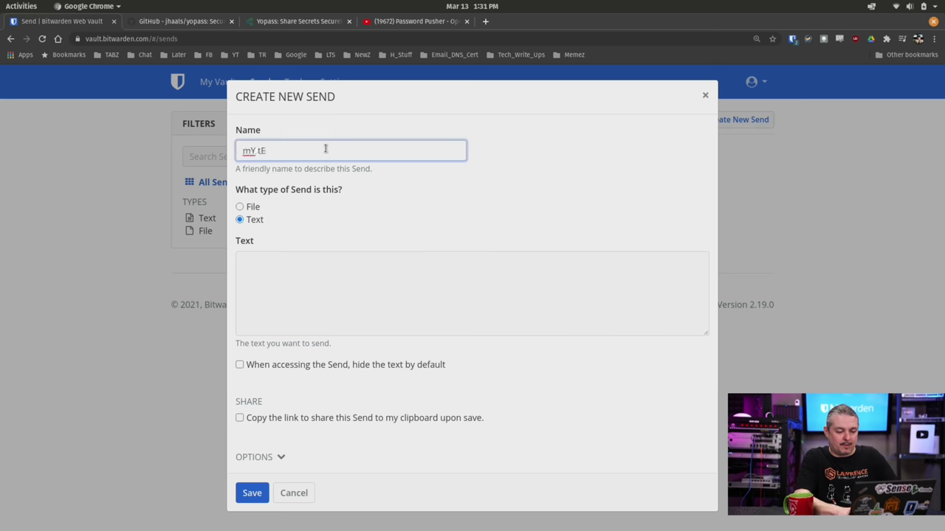
pyautogui.write('Test Send')
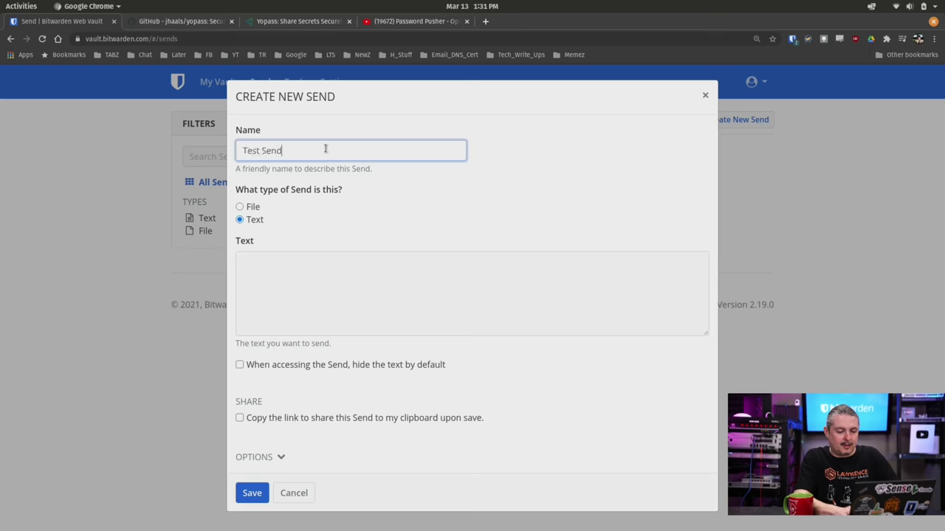
pyautogui.press('Tab')
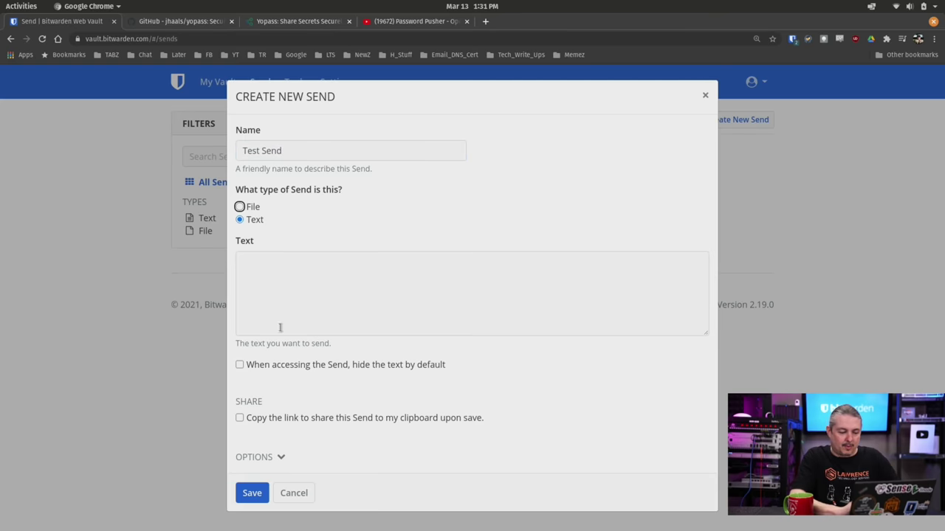
# Step: Enter 'Here is the text to keep secret!!!!', hidden by default, with the link copied on save
pyautogui.click(295, 319)
pyautogui.write('Here is ')
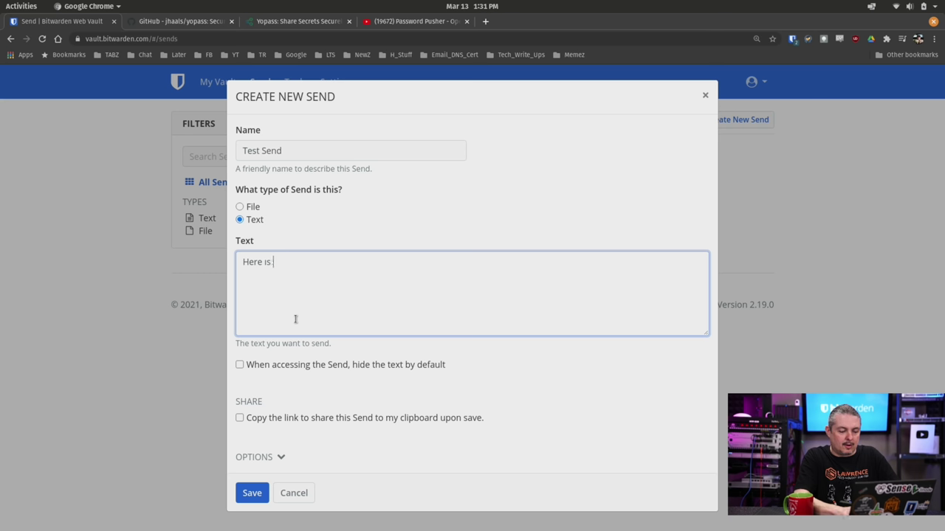
pyautogui.write('the text to ')
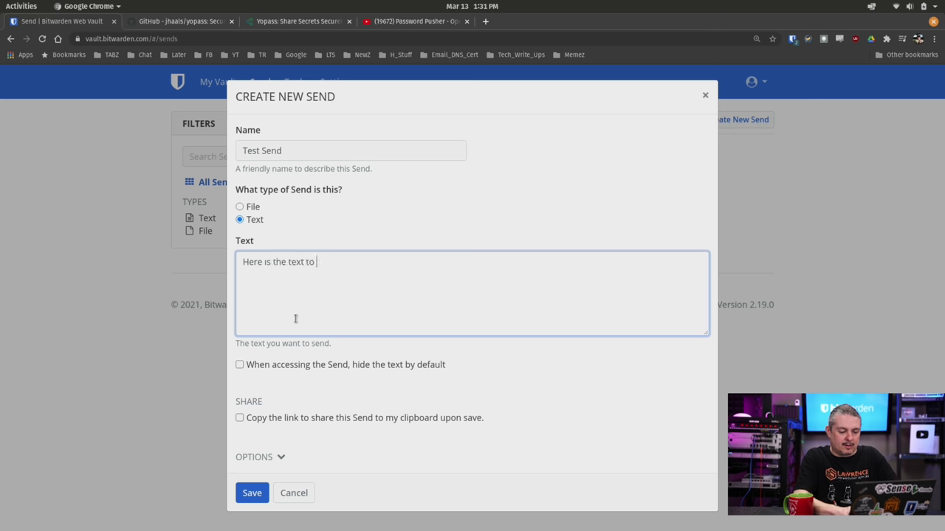
pyautogui.write('keep secret!!!!')
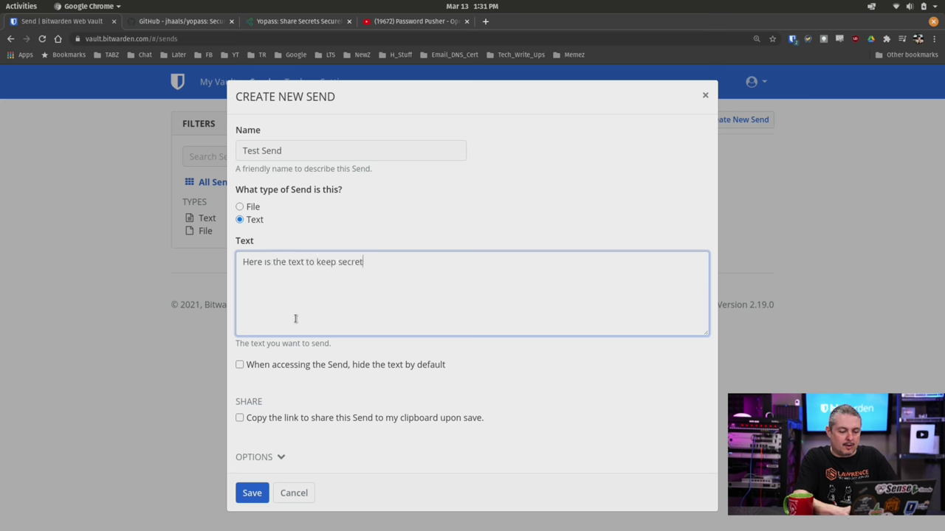
pyautogui.click(384, 369)
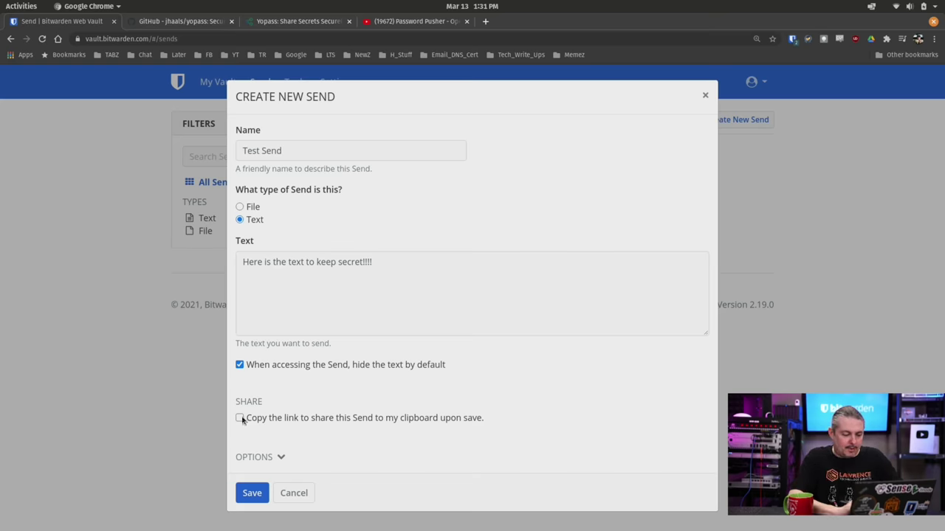
pyautogui.click(383, 425)
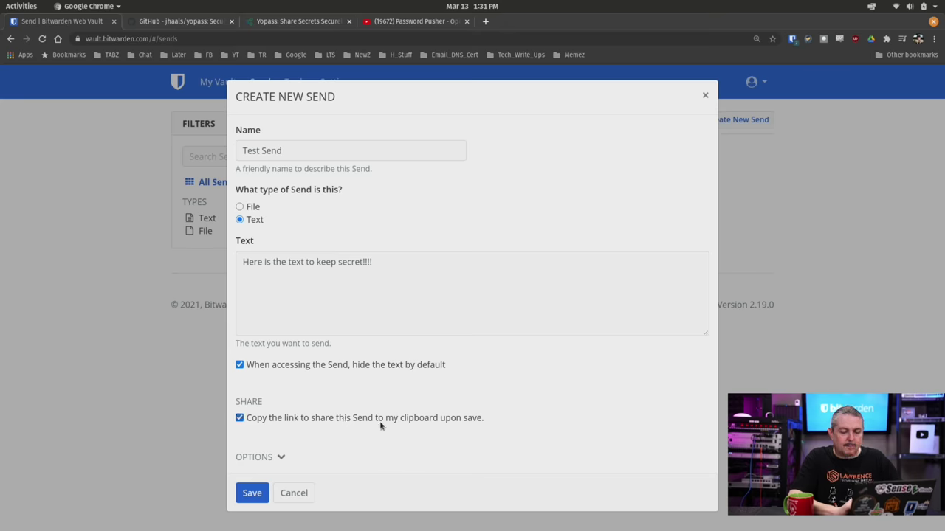
# Step: Expand Options and set Deletion Date to 1 day, with Expiration Date left at Never
pyautogui.click(279, 459)
pyautogui.scroll(-5, 392, 403)
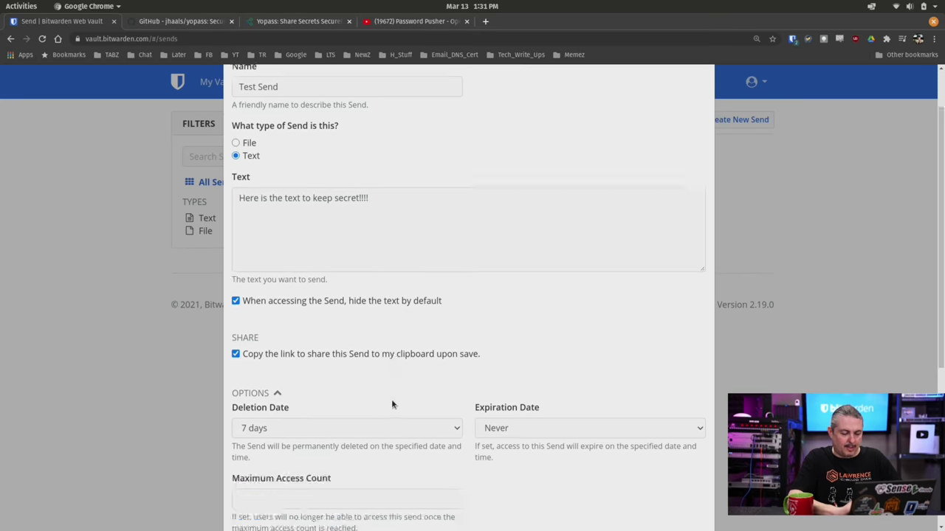
pyautogui.scroll(2, 392, 404)
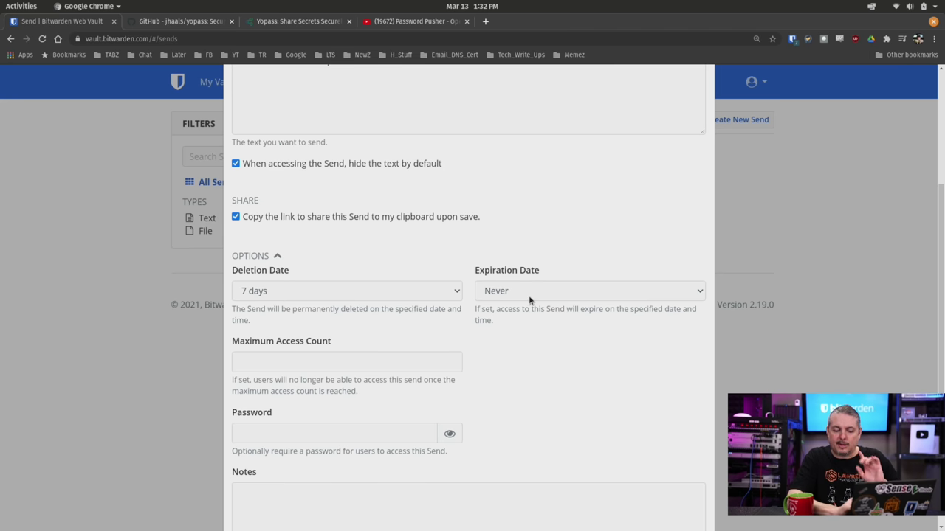
pyautogui.click(350, 294)
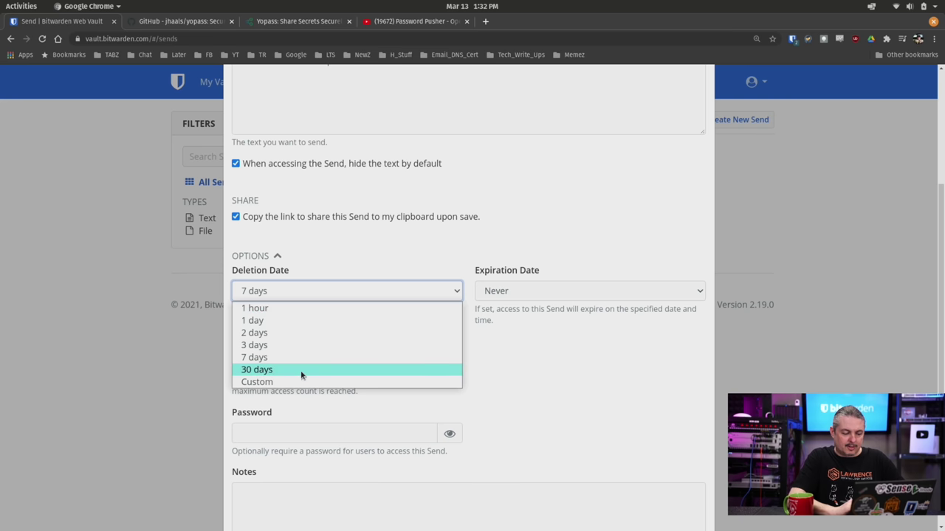
pyautogui.click(326, 344)
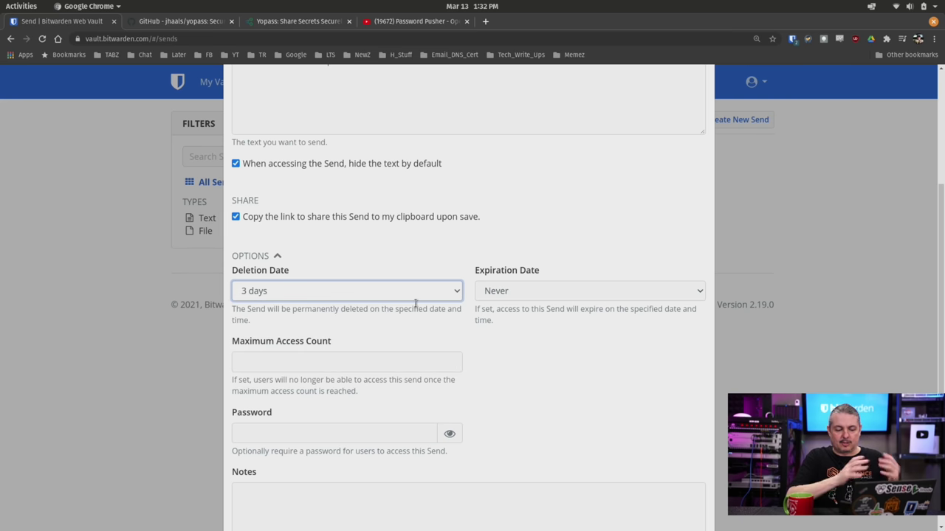
pyautogui.click(588, 290)
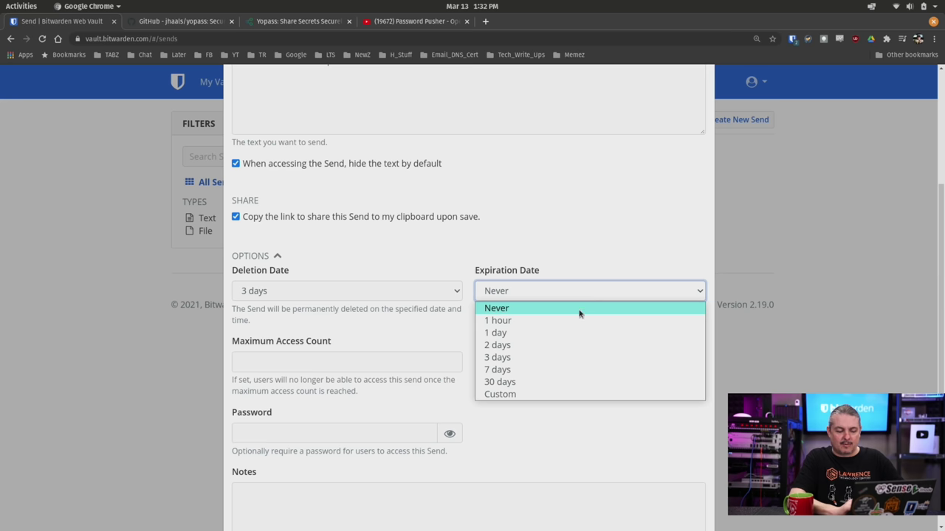
pyautogui.click(574, 321)
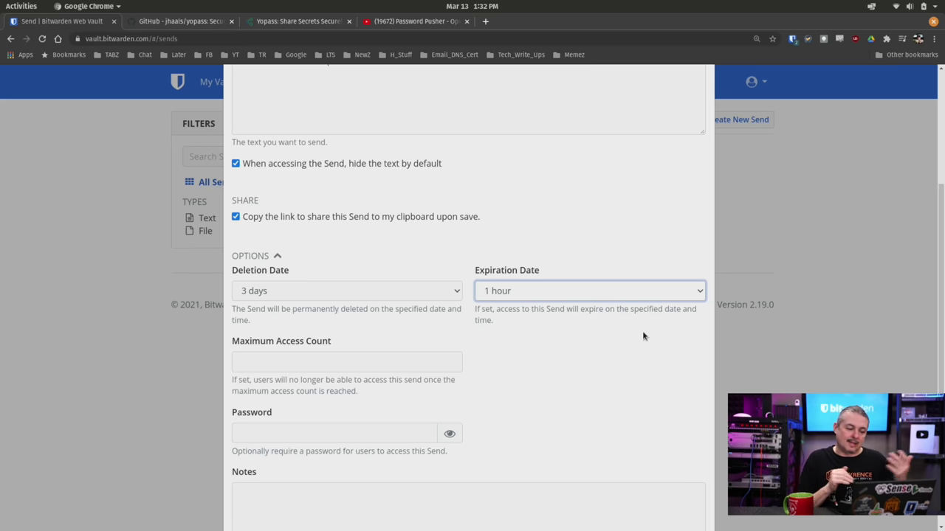
pyautogui.click(513, 291)
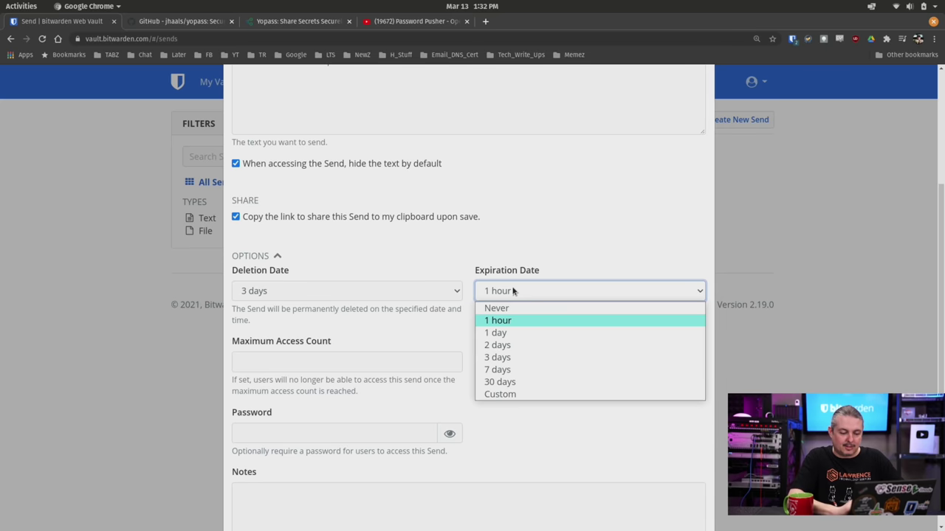
pyautogui.click(509, 331)
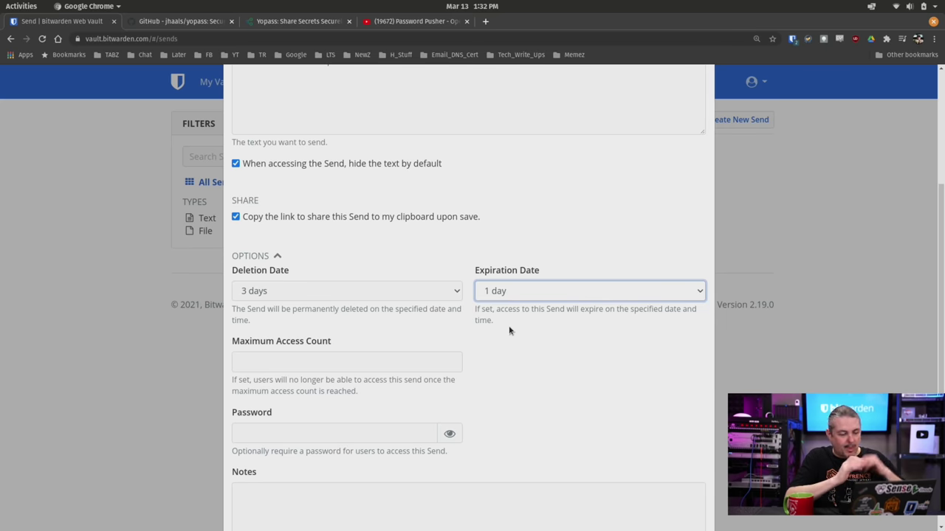
pyautogui.click(449, 297)
pyautogui.click(405, 319)
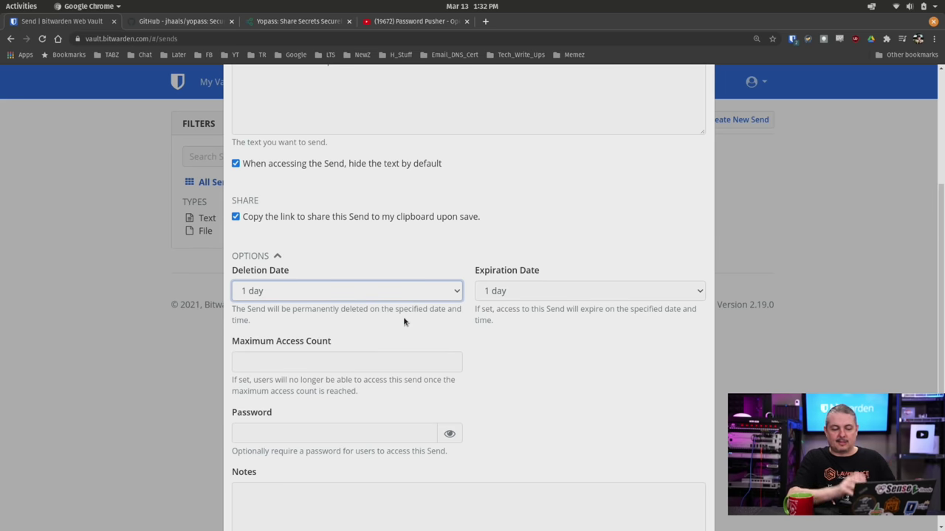
pyautogui.click(540, 294)
pyautogui.click(524, 305)
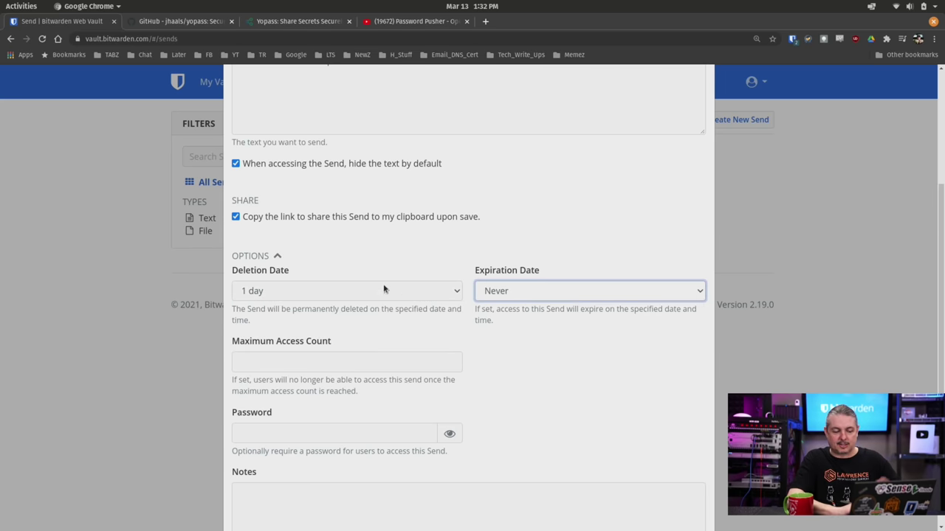
# Step: Set Maximum Access Count to 1 and give the Send an access password
pyautogui.click(323, 355)
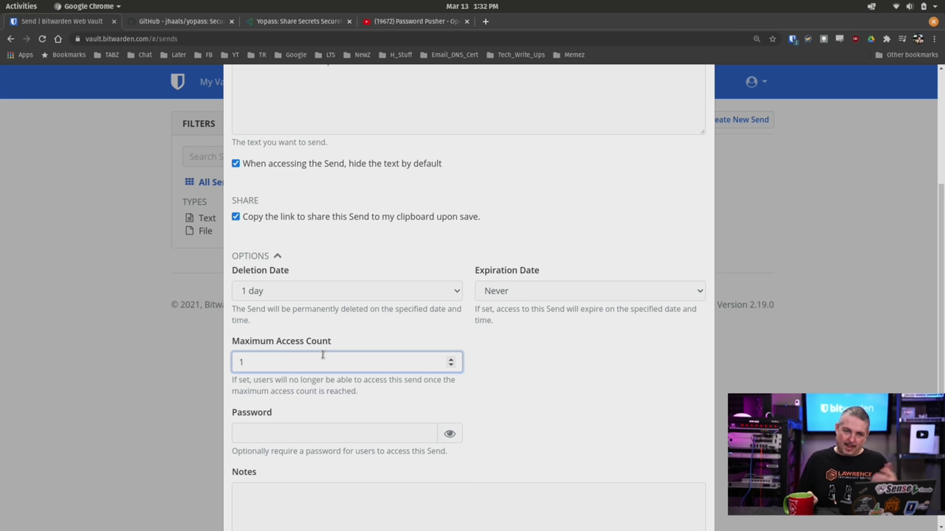
pyautogui.doubleClick(323, 355)
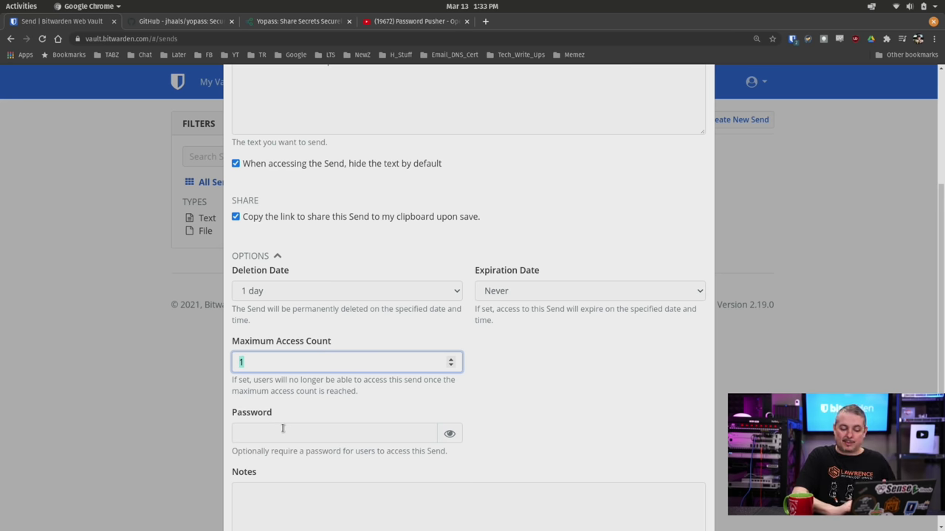
pyautogui.click(283, 428)
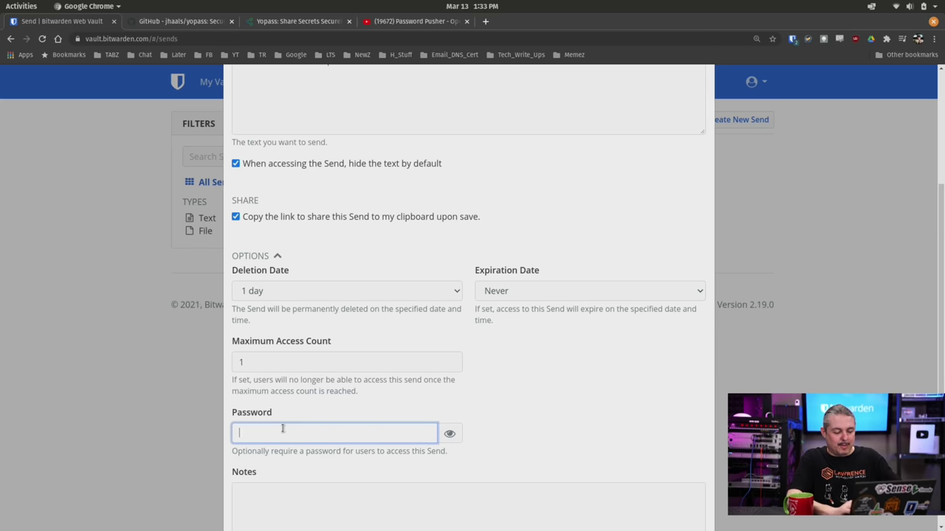
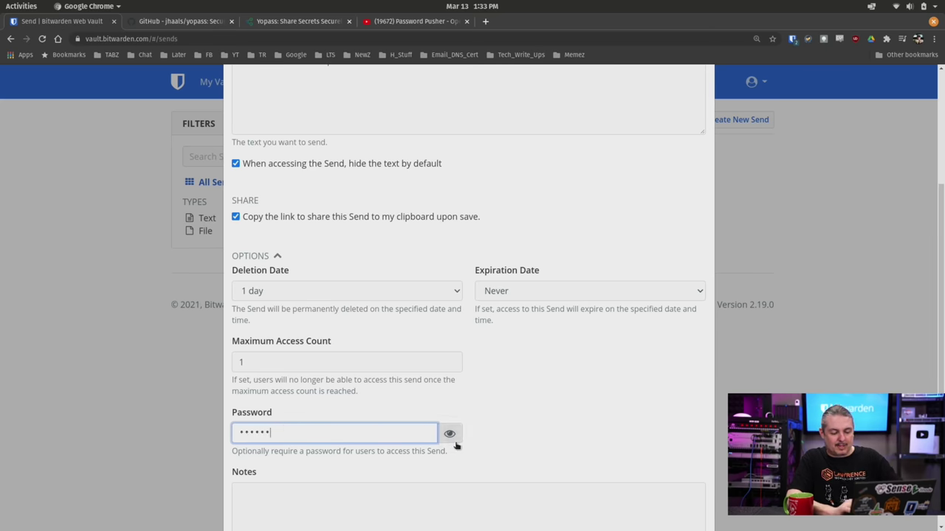
pyautogui.click(450, 434)
pyautogui.scroll(-3, 543, 430)
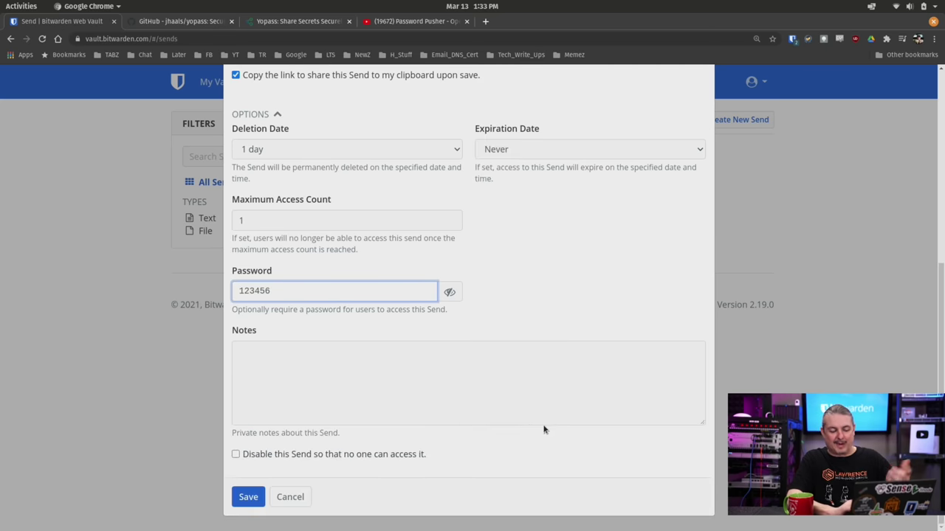
# Step: Type the note 'Don't share this with anyone' into Notes
pyautogui.click(445, 387)
pyautogui.write("Don't ")
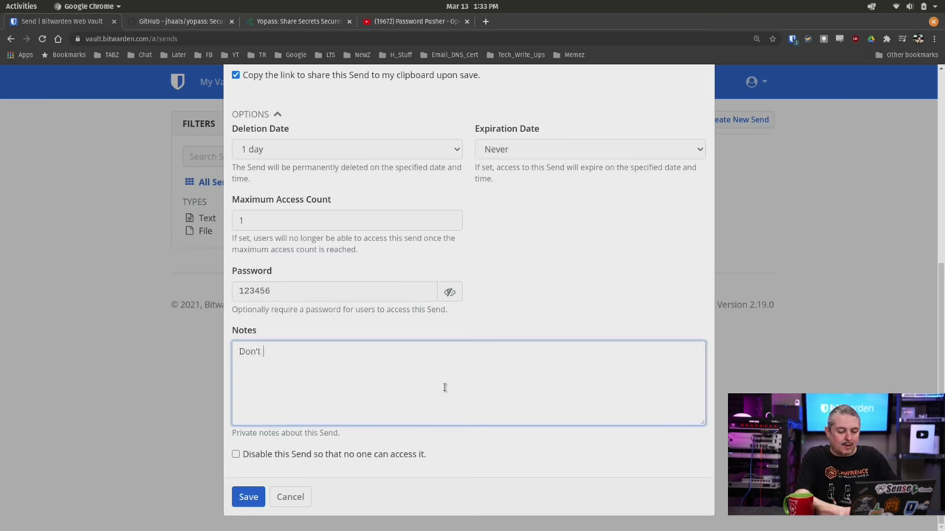
pyautogui.write('share with')
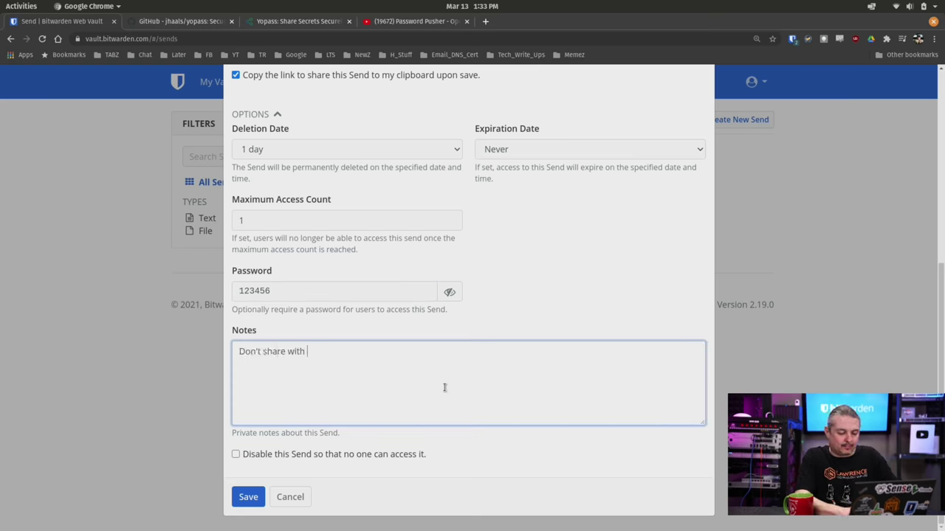
pyautogui.press('BackSpace')
pyautogui.press('BackSpace')
pyautogui.press('BackSpace')
pyautogui.press('BackSpace')
pyautogui.write('this wiht na')
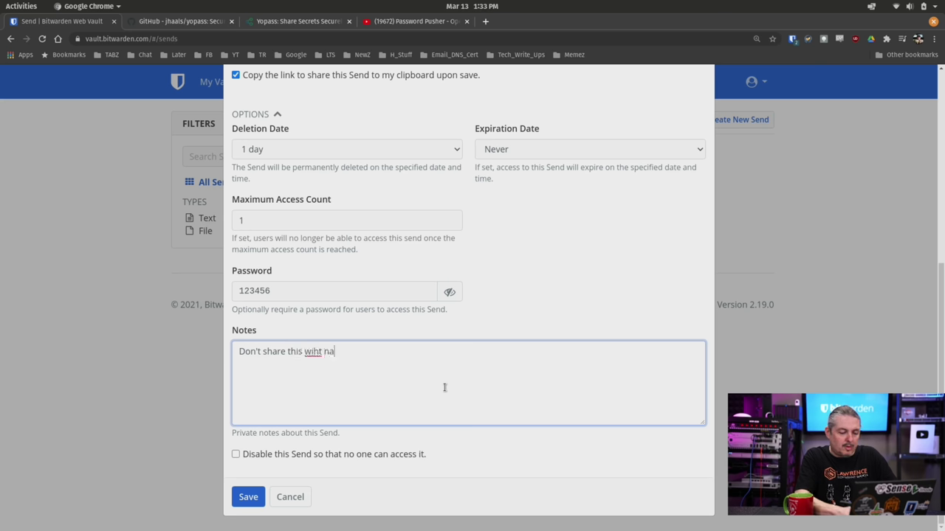
pyautogui.press('BackSpace')
pyautogui.press('BackSpace')
pyautogui.press('BackSpace')
pyautogui.press('BackSpace')
pyautogui.press('BackSpace')
pyautogui.write('th an')
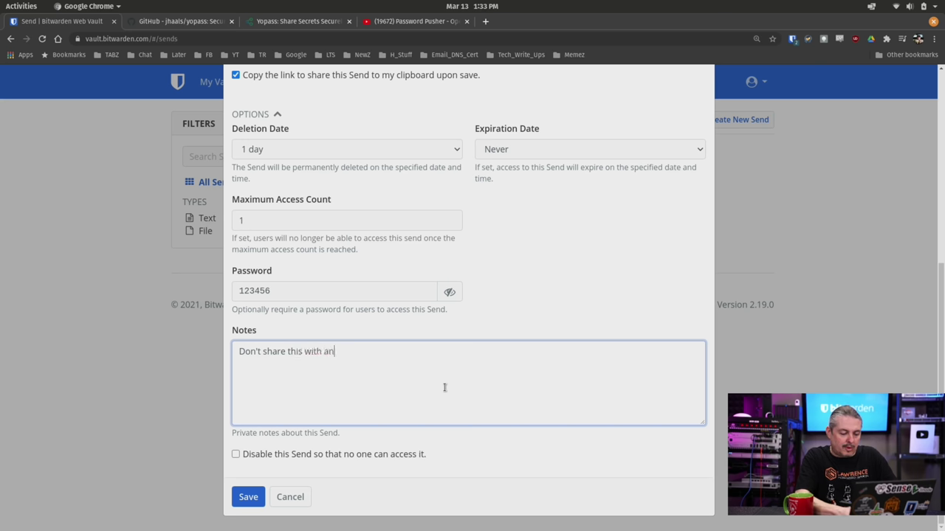
pyautogui.write('yone')
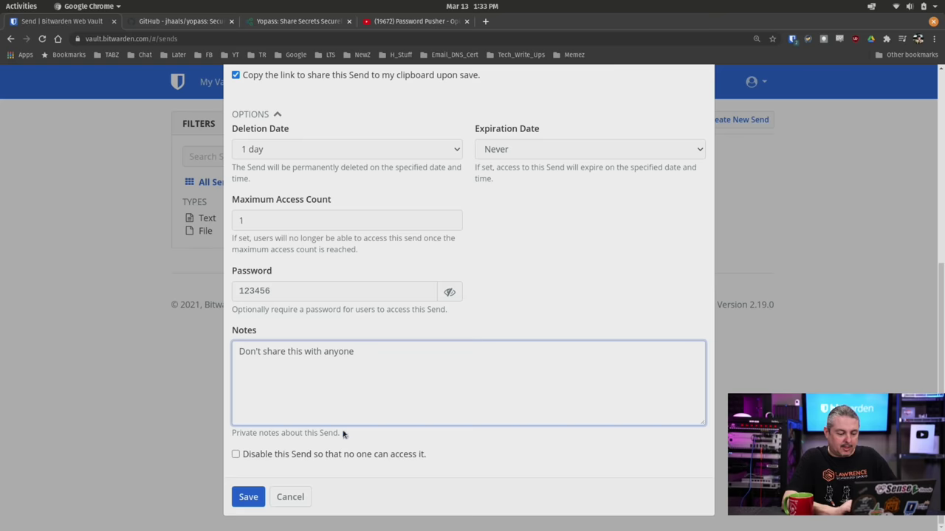
# Step: Save Test Send, then check its actions and share link in the list before closing
pyautogui.click(242, 506)
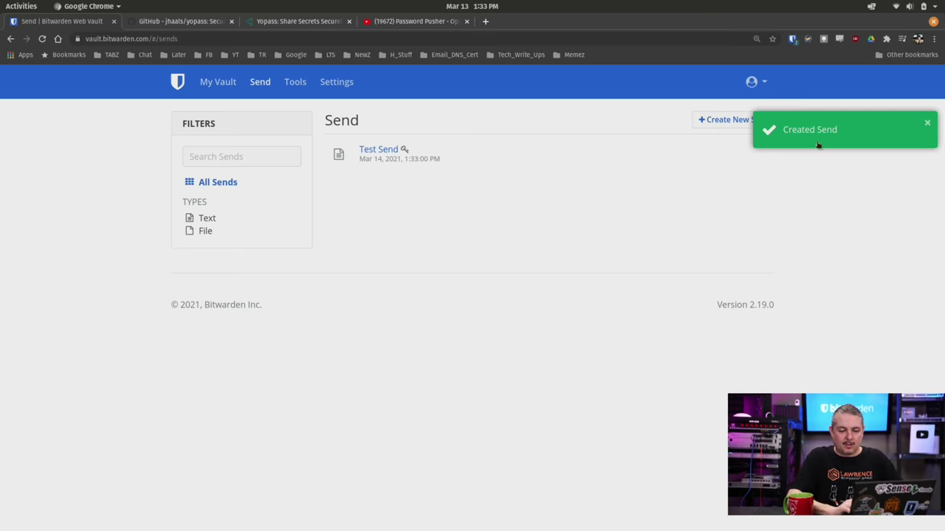
pyautogui.click(927, 124)
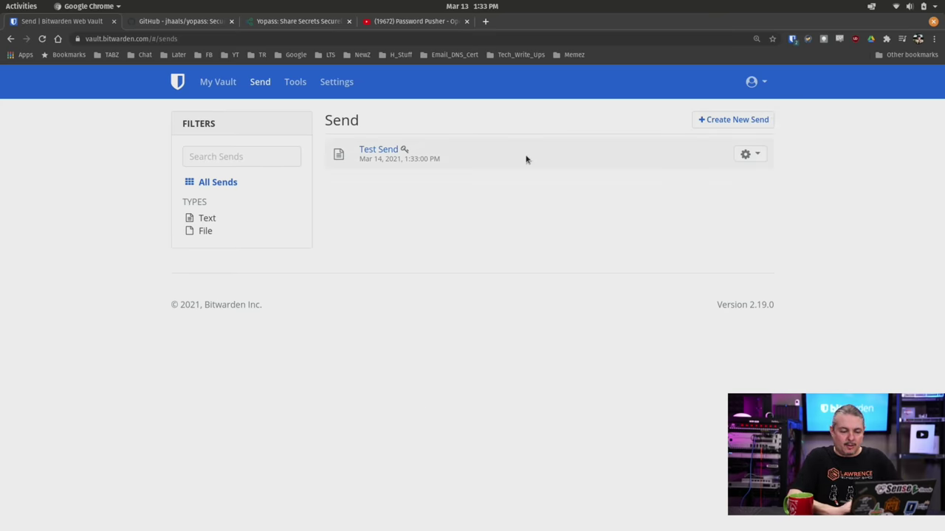
pyautogui.click(760, 155)
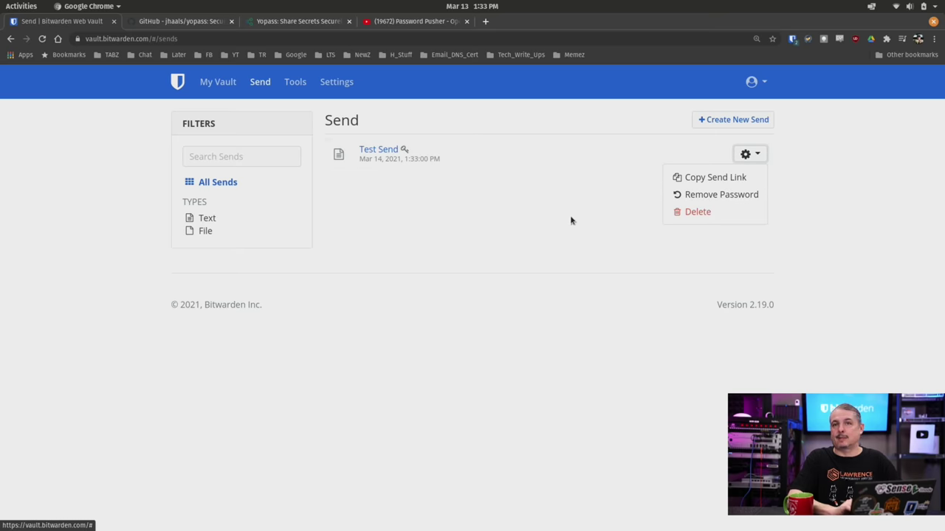
pyautogui.click(524, 230)
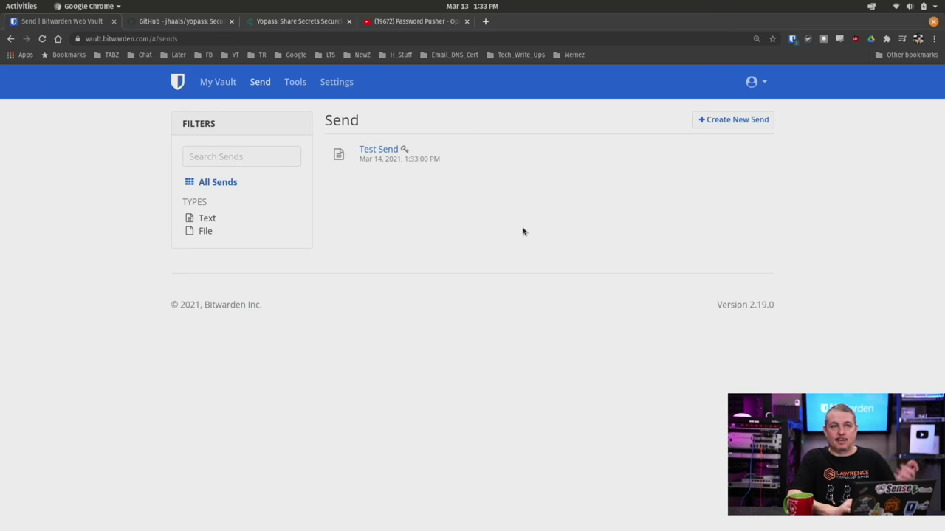
pyautogui.click(377, 152)
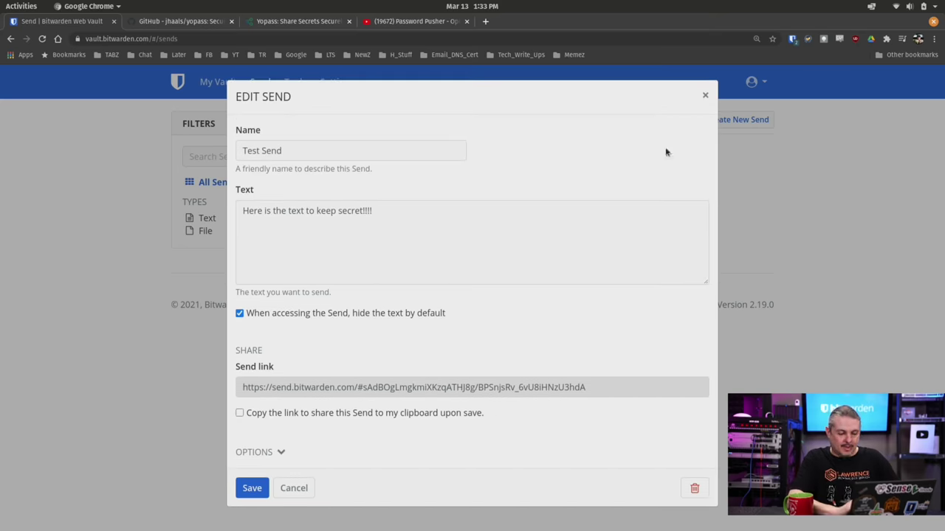
pyautogui.click(706, 95)
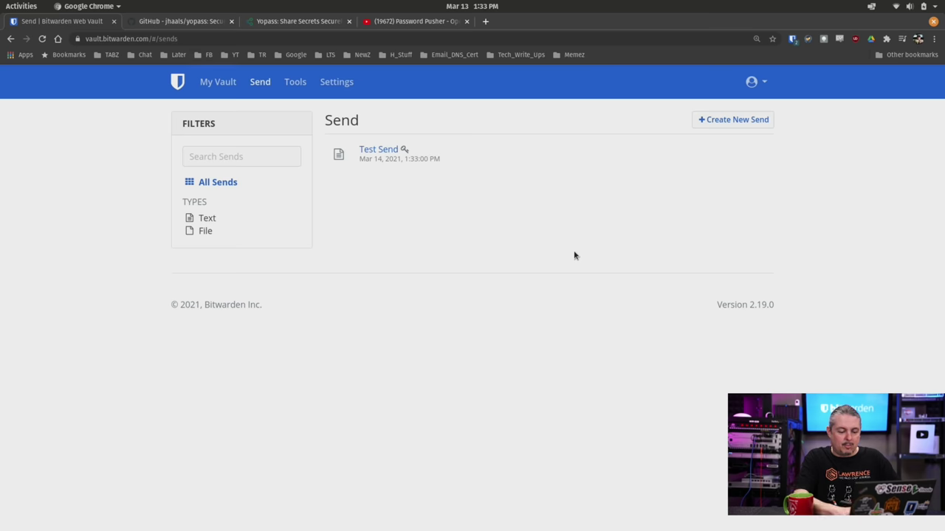
# Step: Open the Test Send link privately, unlock it with the password, and copy the revealed text
pyautogui.hotkey('ctrl', 'shift', 'n')
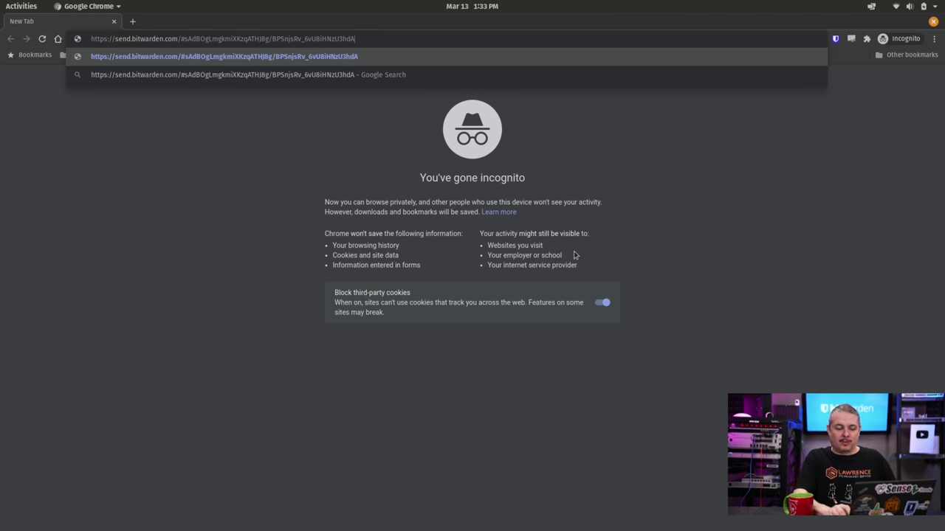
pyautogui.press('Return')
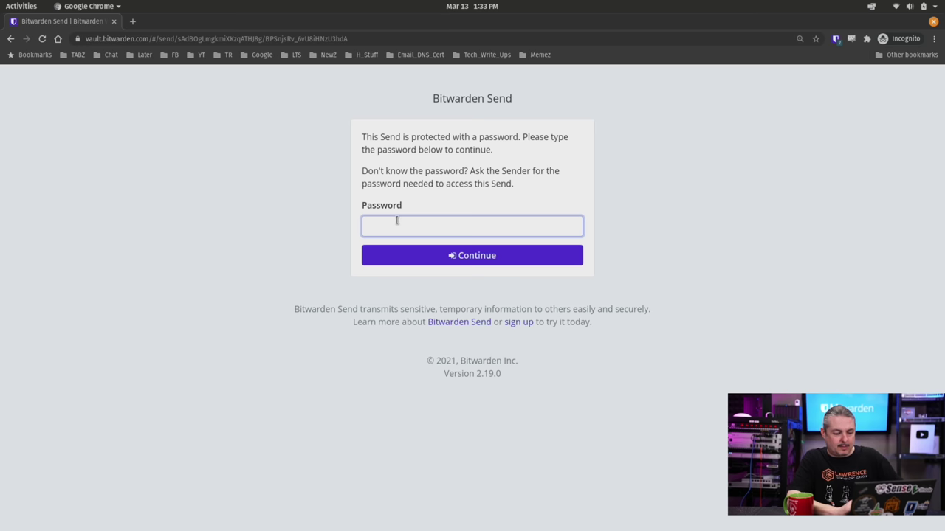
pyautogui.write('••')
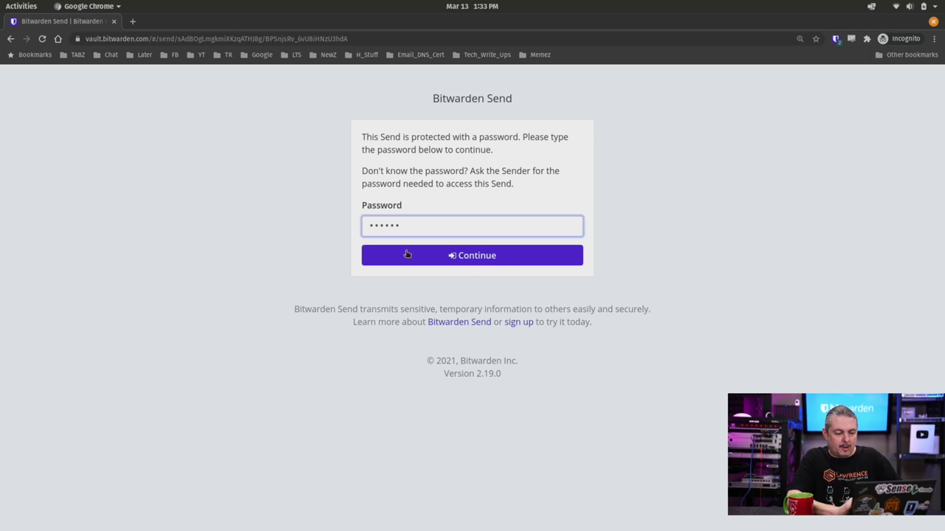
pyautogui.click(409, 255)
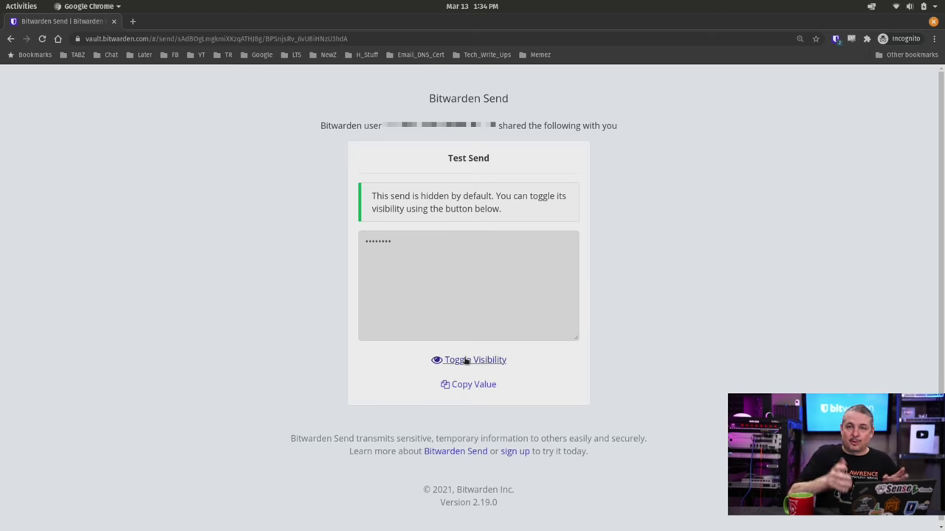
pyautogui.click(462, 361)
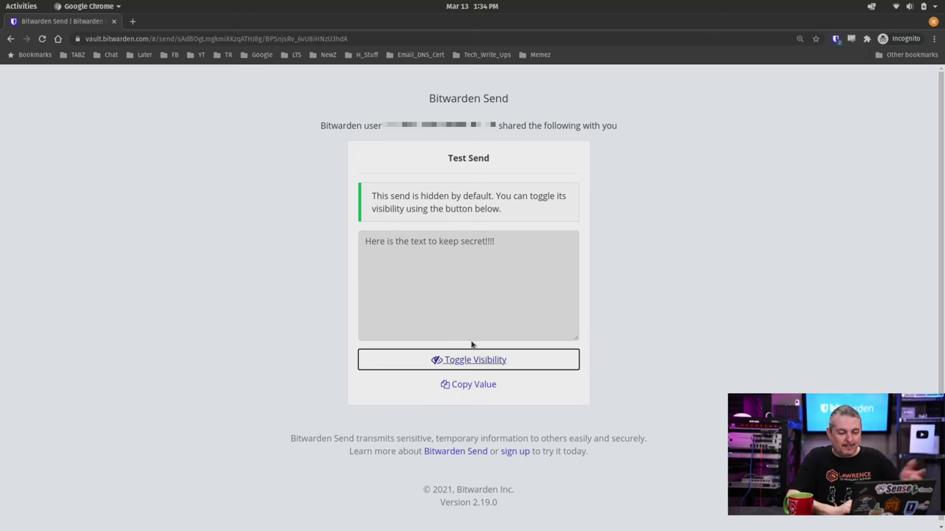
pyautogui.click(481, 384)
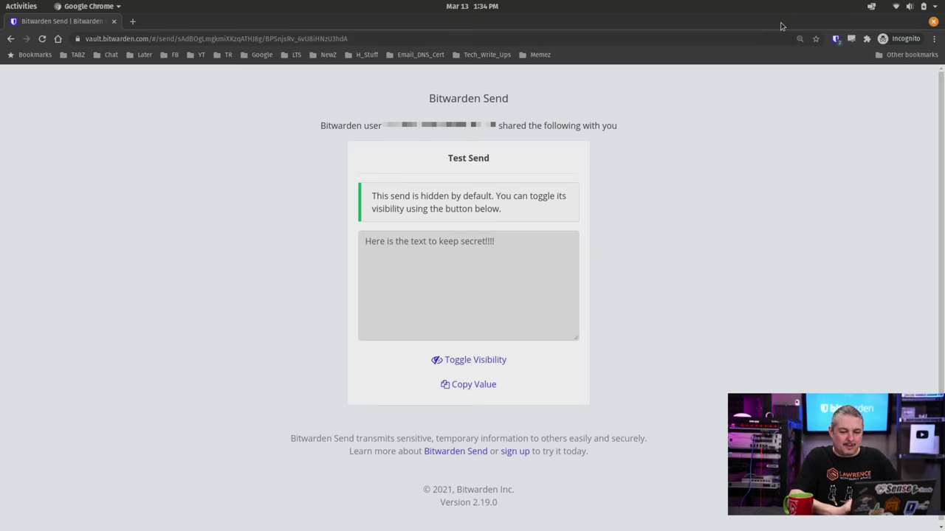
# Step: Close the private window and copy Test Send's share link again from the vault
pyautogui.click(934, 22)
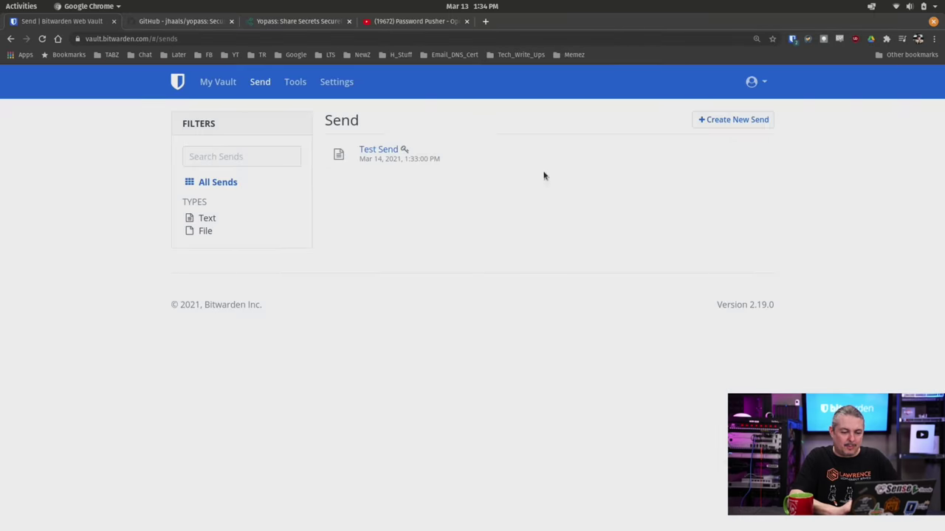
pyautogui.click(749, 154)
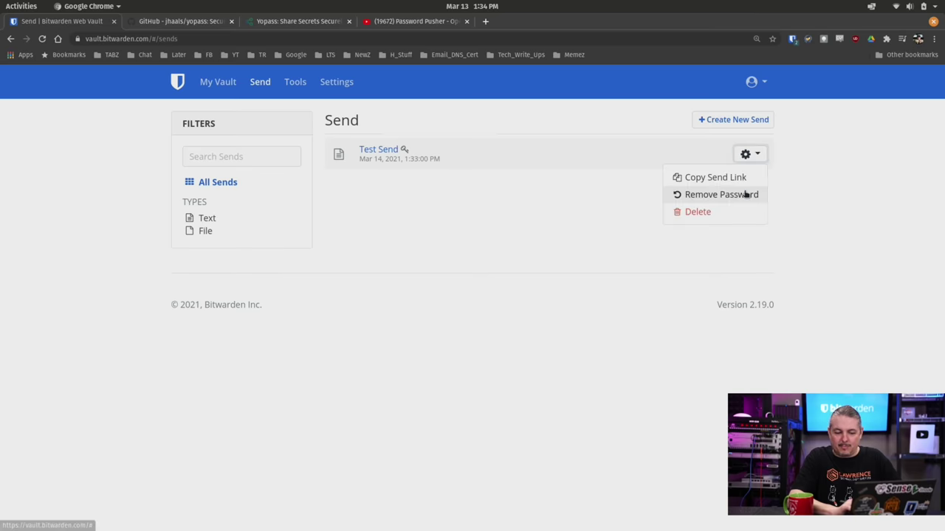
pyautogui.click(747, 181)
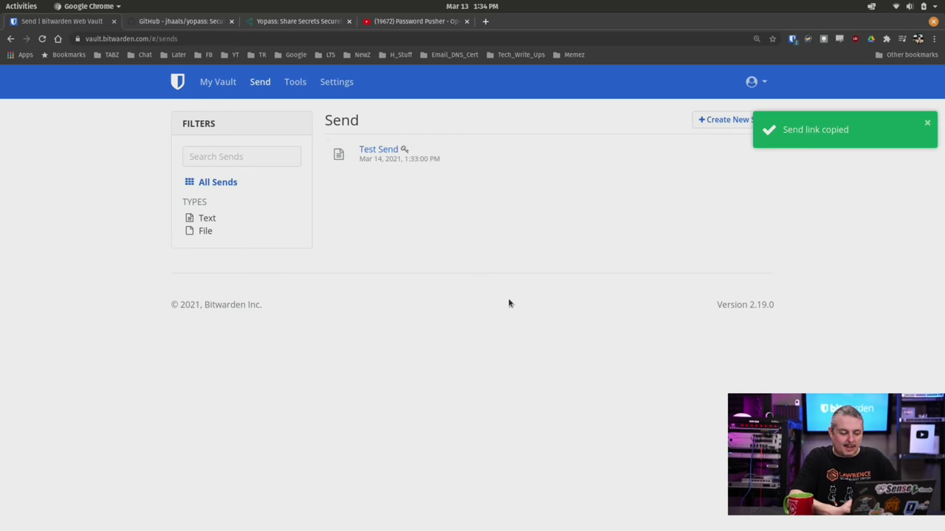
# Step: Load the link in a new private window, see it's no longer available, then close it
pyautogui.hotkey('ctrl', 'shift', 'n')
pyautogui.hotkey('ctrl', 'v')
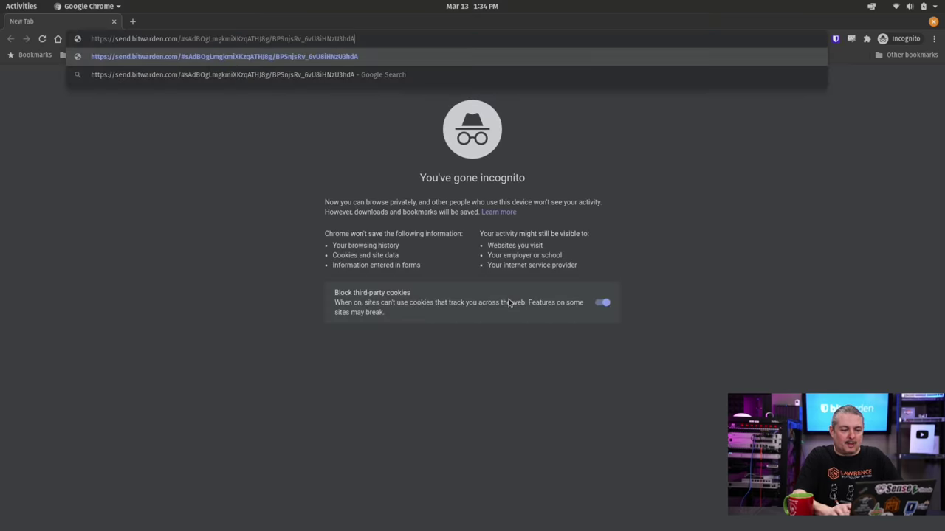
pyautogui.press('Return')
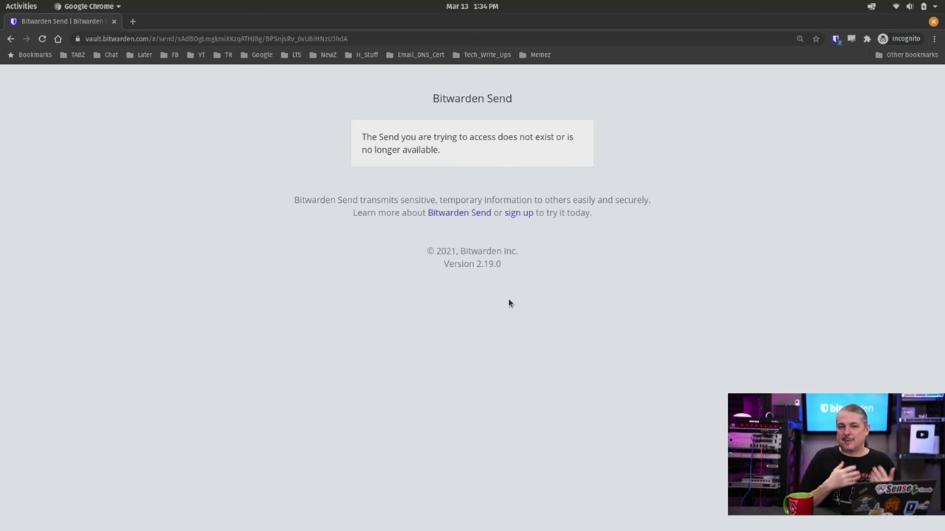
pyautogui.click(932, 23)
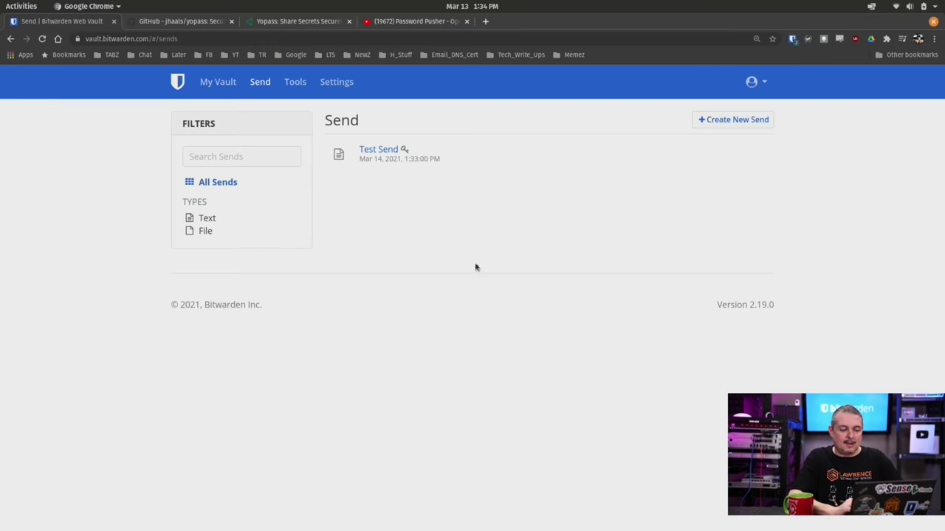
pyautogui.click(385, 151)
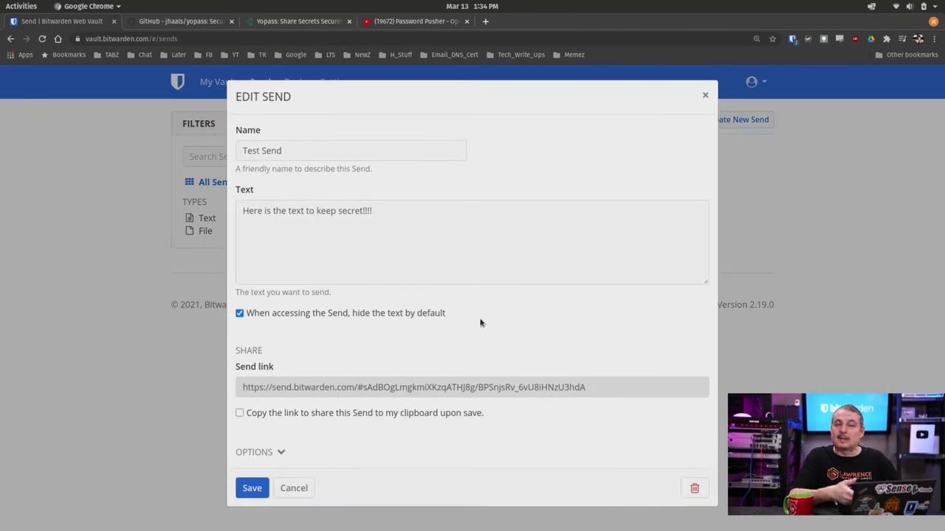
pyautogui.click(274, 450)
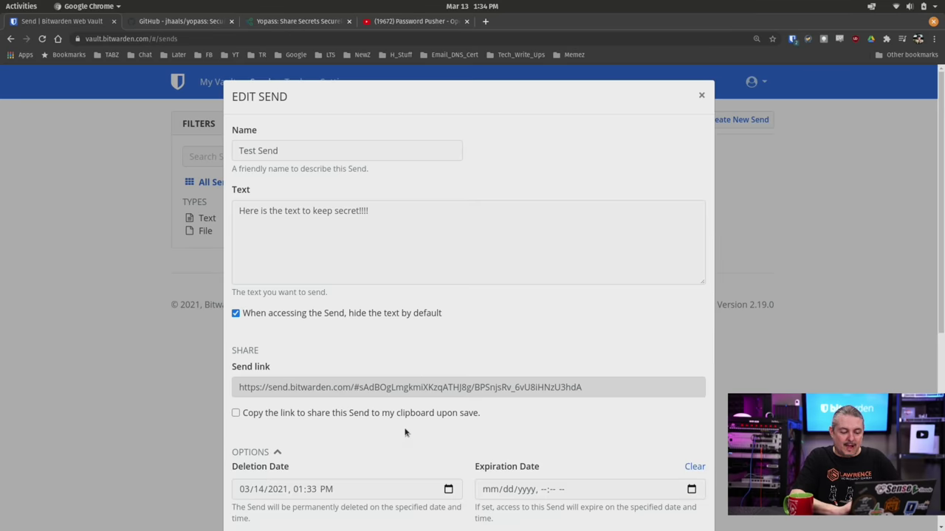
pyautogui.scroll(-5, 415, 427)
pyautogui.scroll(2, 414, 428)
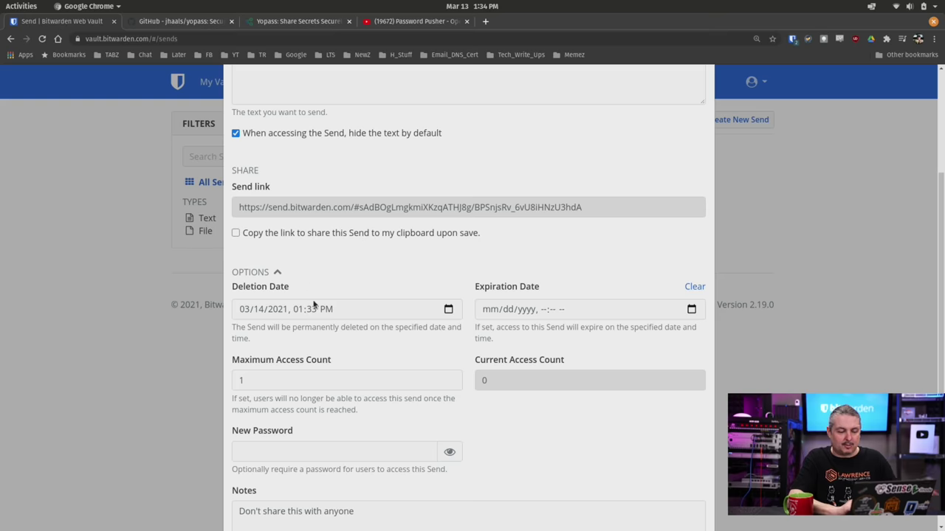
pyautogui.scroll(-3, 380, 345)
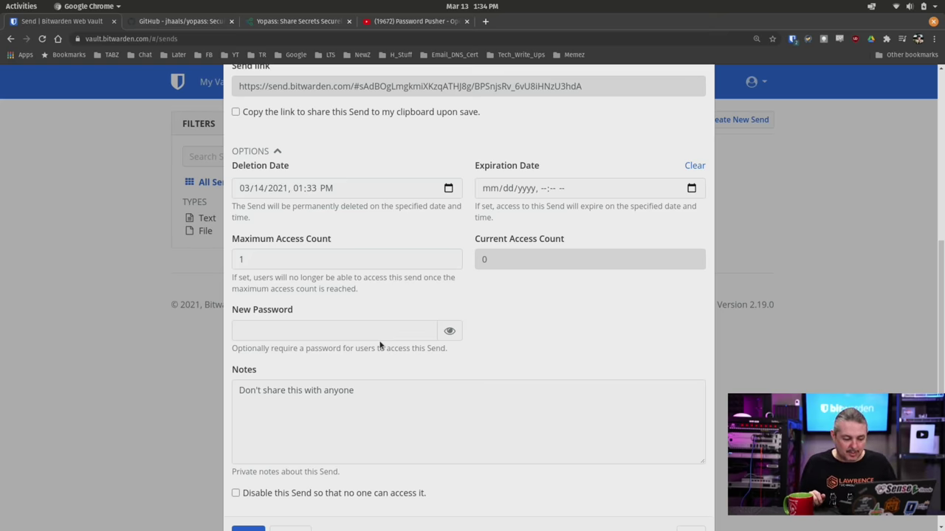
pyautogui.scroll(-1, 380, 345)
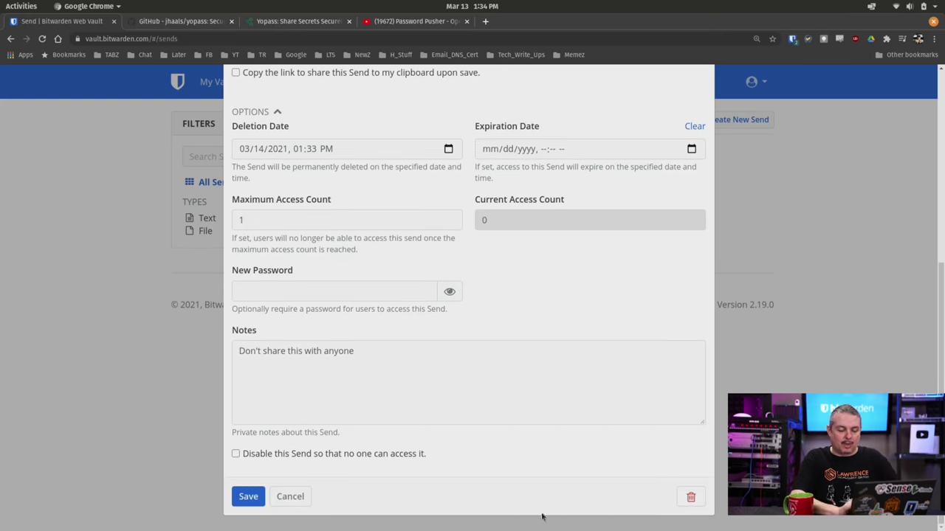
# Step: Start a new file Send named 'File Test' with pfsense_console.sh attached
pyautogui.click(290, 497)
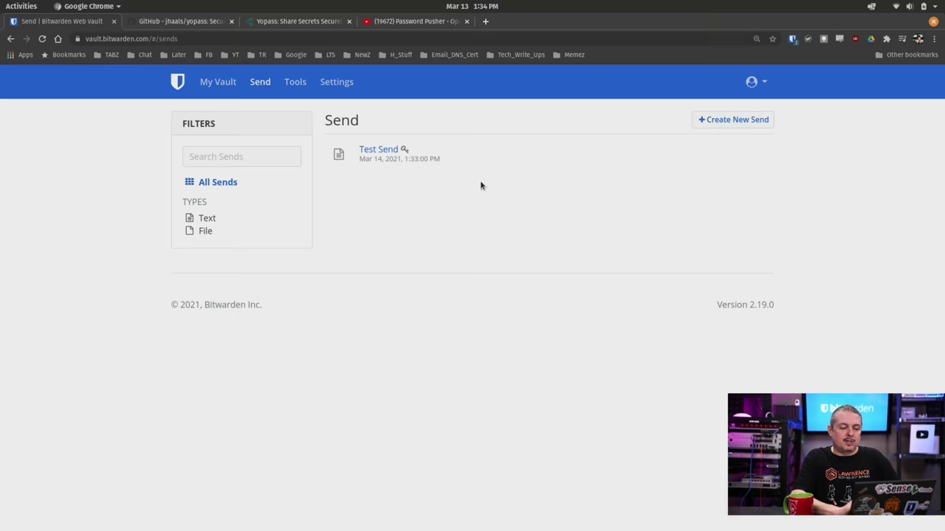
pyautogui.click(737, 123)
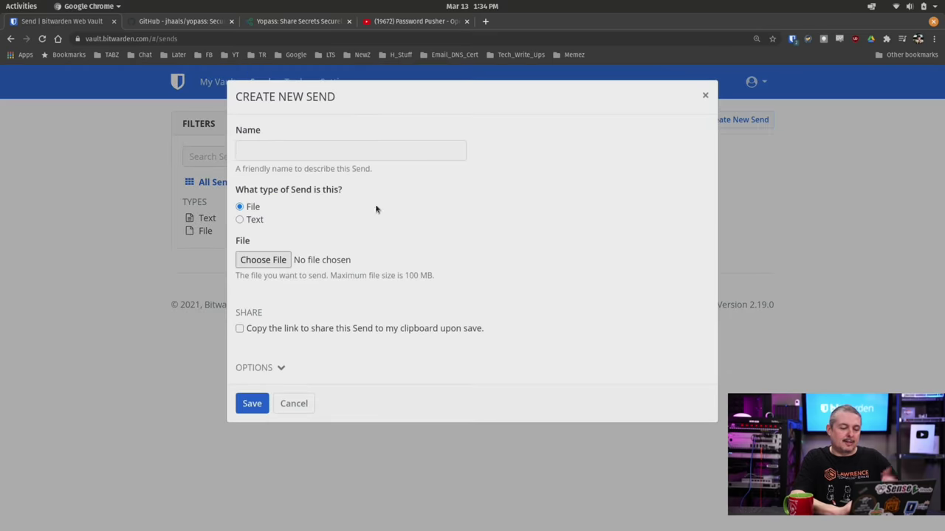
pyautogui.click(302, 153)
pyautogui.write('F')
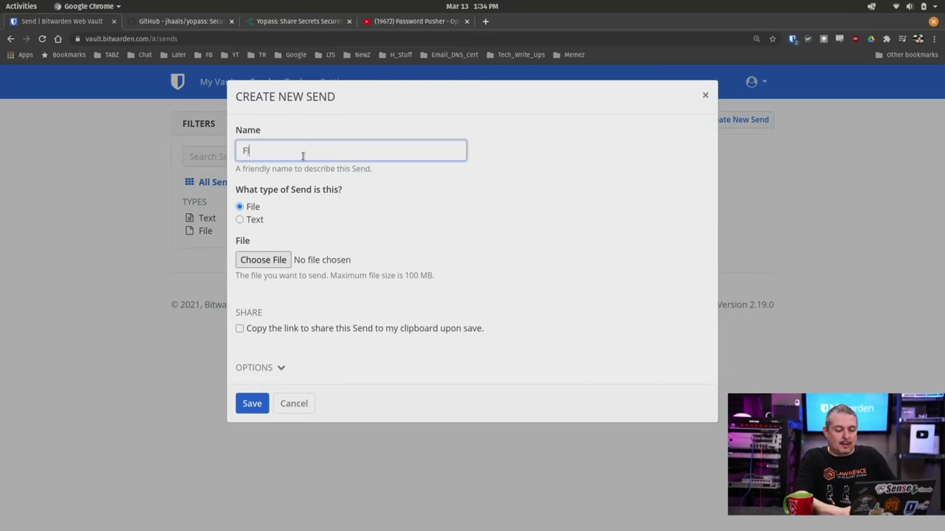
pyautogui.write('ile ')
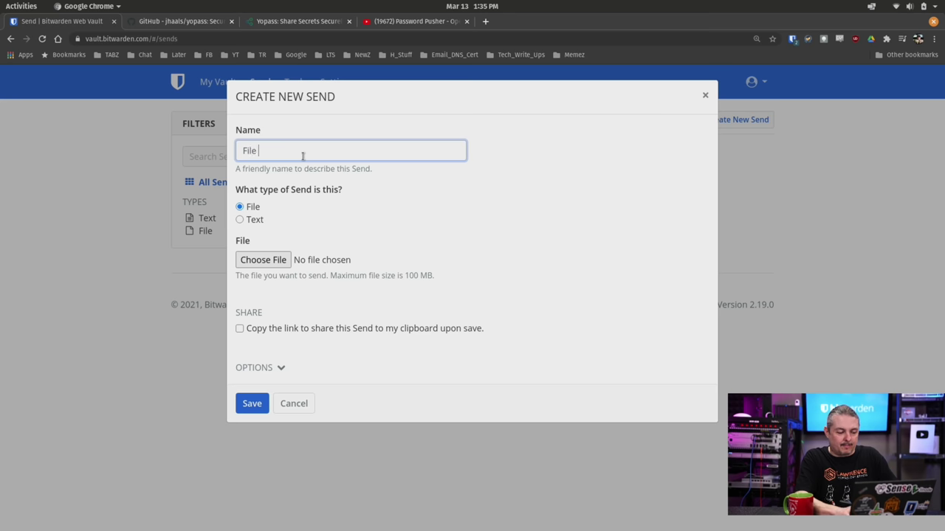
pyautogui.write('Test')
pyautogui.click(256, 257)
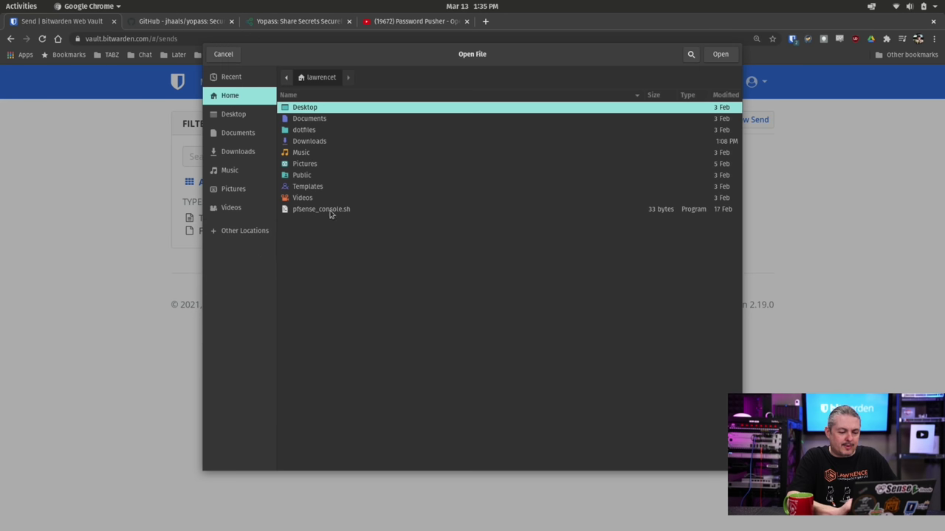
pyautogui.click(329, 211)
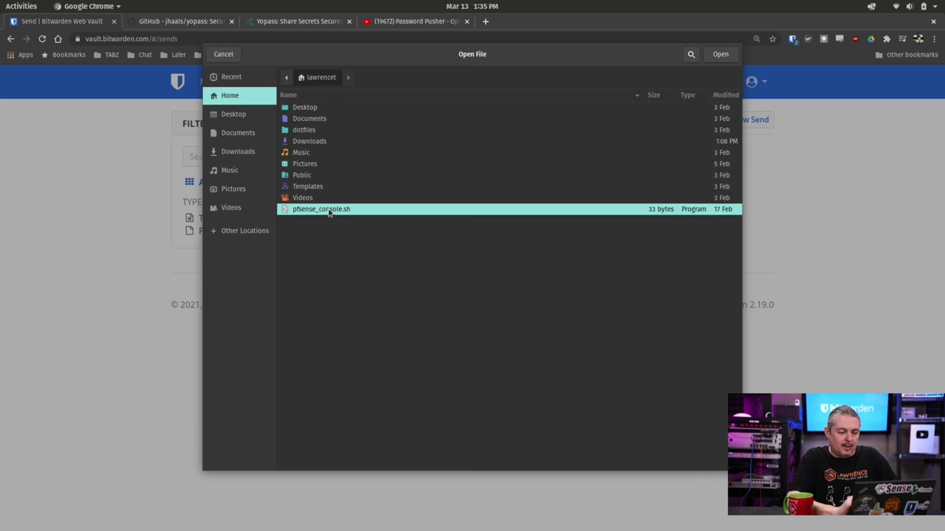
pyautogui.click(720, 54)
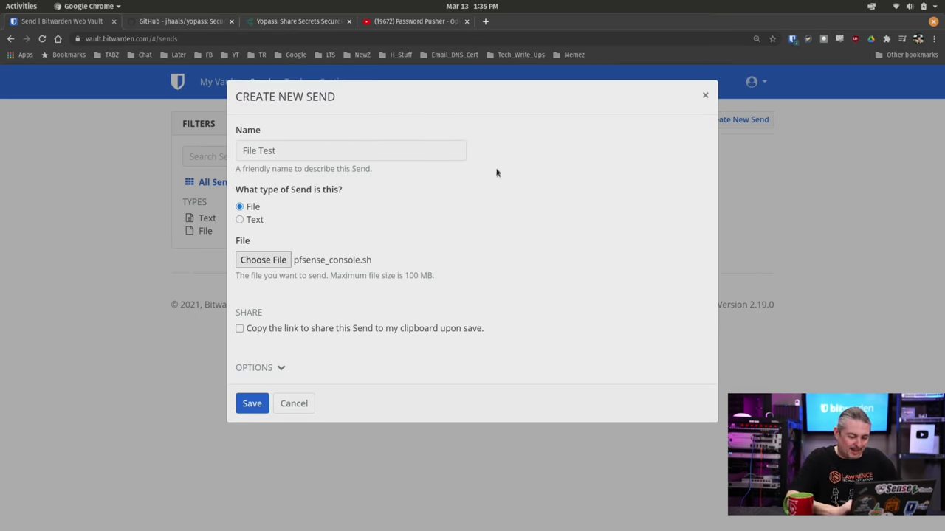
# Step: Set Deletion Date to 1 hour, maximum access count 1, and an access password
pyautogui.click(276, 368)
pyautogui.scroll(-2, 340, 359)
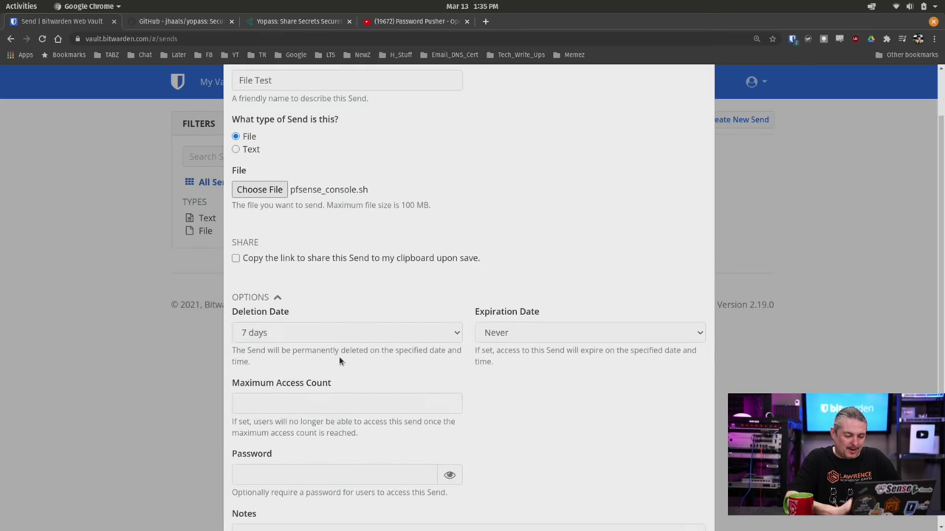
pyautogui.click(291, 332)
pyautogui.click(286, 351)
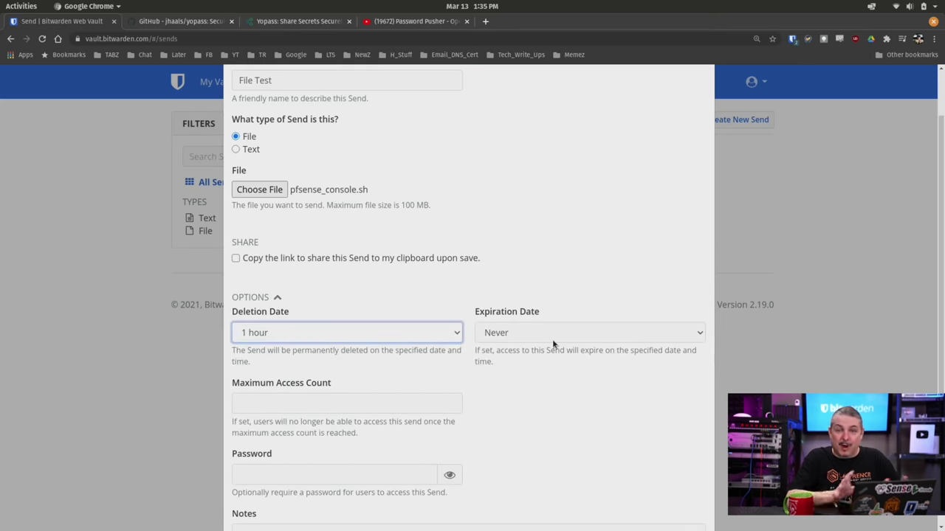
pyautogui.scroll(-3, 552, 343)
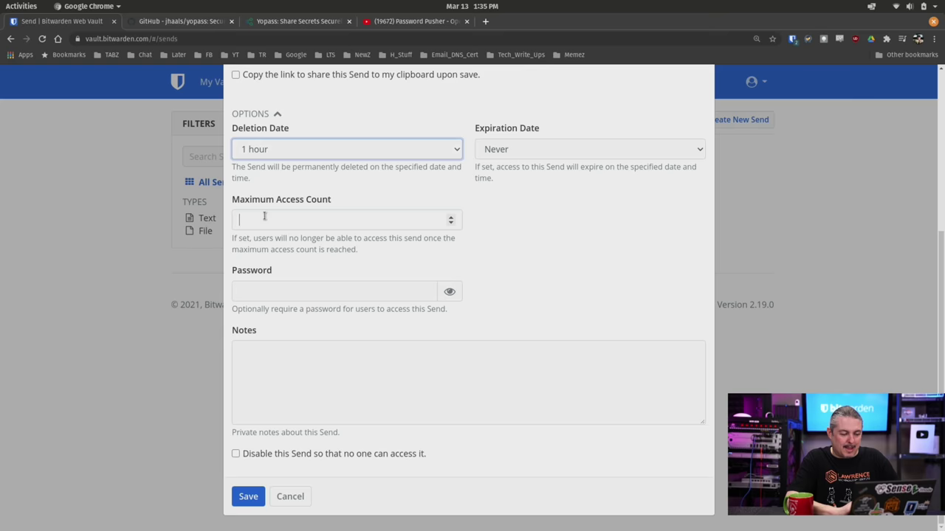
pyautogui.click(264, 215)
pyautogui.click(269, 300)
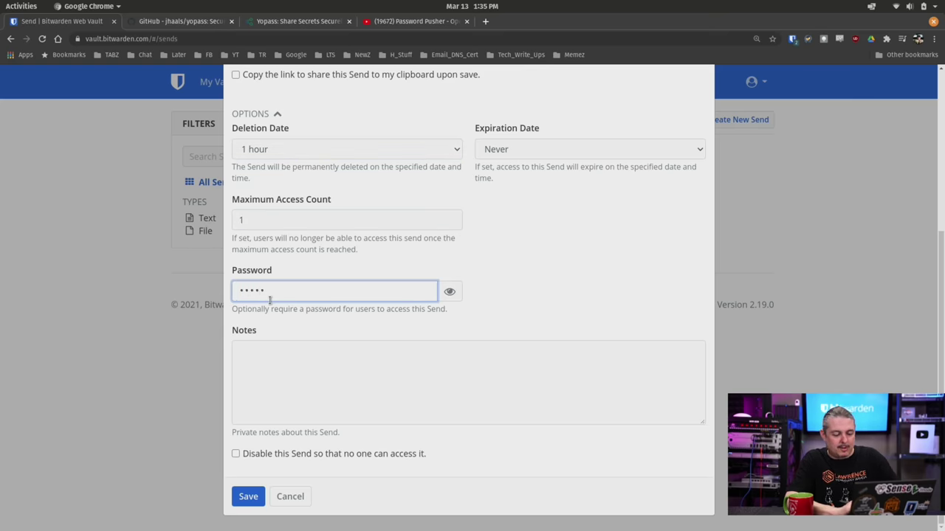
pyautogui.click(449, 292)
# Step: Add the note 'here is that file you wanted', enable copying the link, and save
pyautogui.click(271, 375)
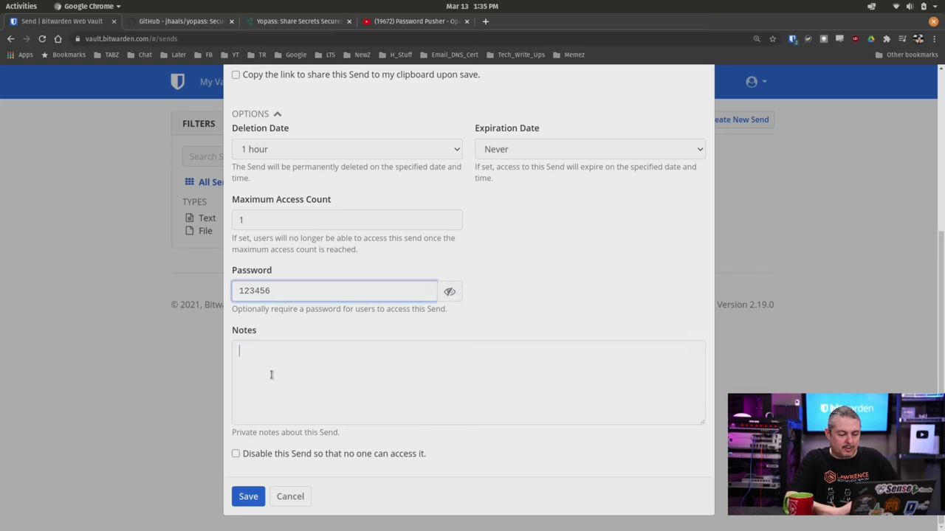
pyautogui.write('here is ')
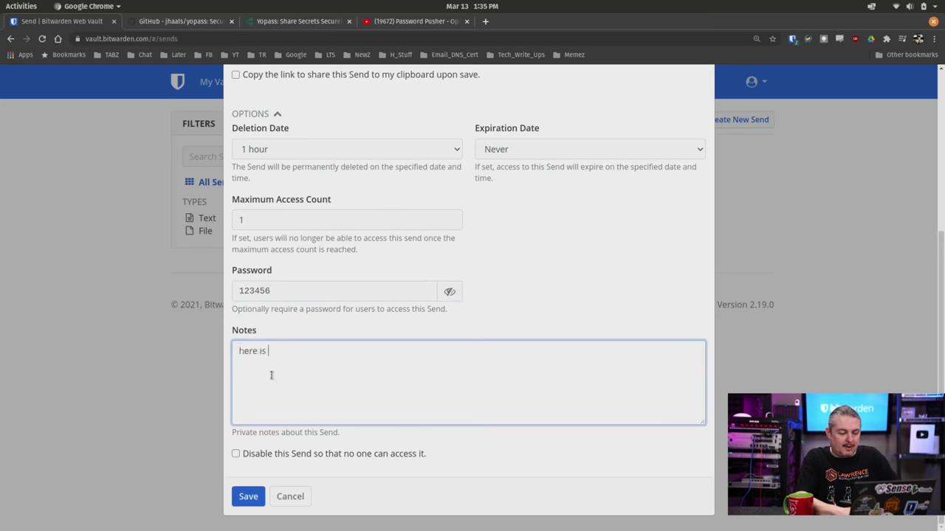
pyautogui.write('that file you wanted')
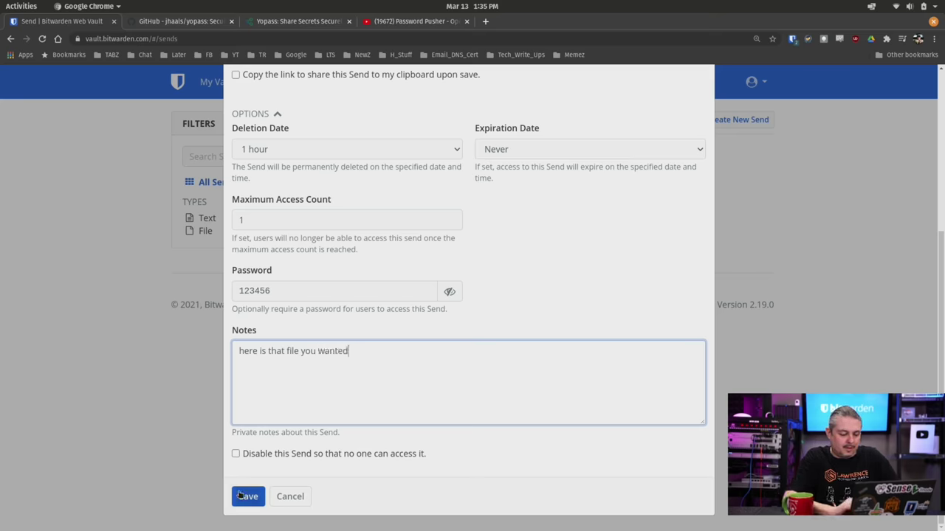
pyautogui.scroll(3, 337, 358)
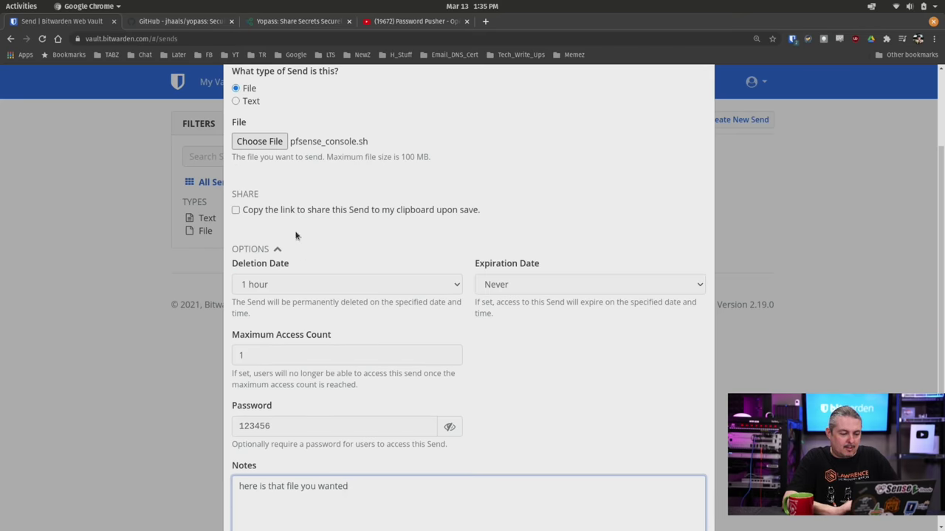
pyautogui.click(284, 211)
pyautogui.scroll(-3, 325, 295)
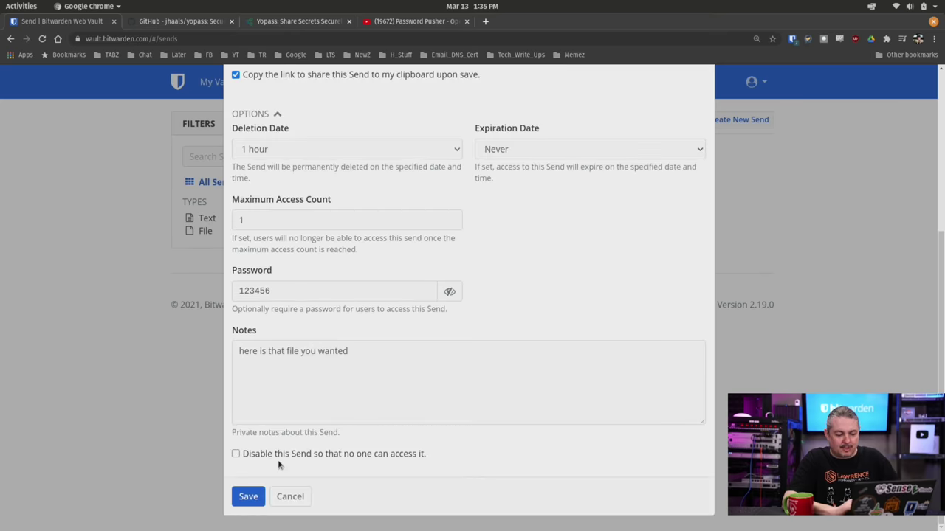
pyautogui.click(249, 496)
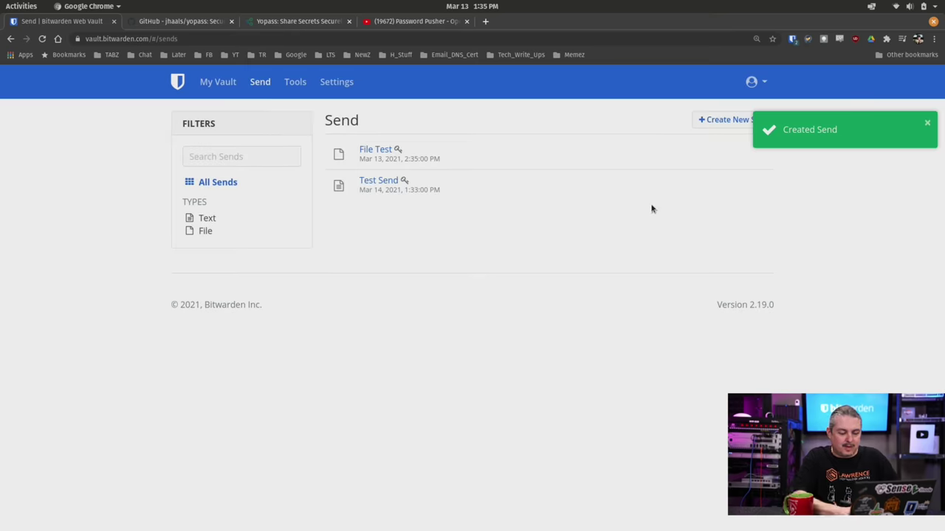
# Step: Open the File Test link privately, unlock it with the password, and download pfsense_console.sh
pyautogui.hotkey('ctrl', 'shift', 'n')
pyautogui.press('Return')
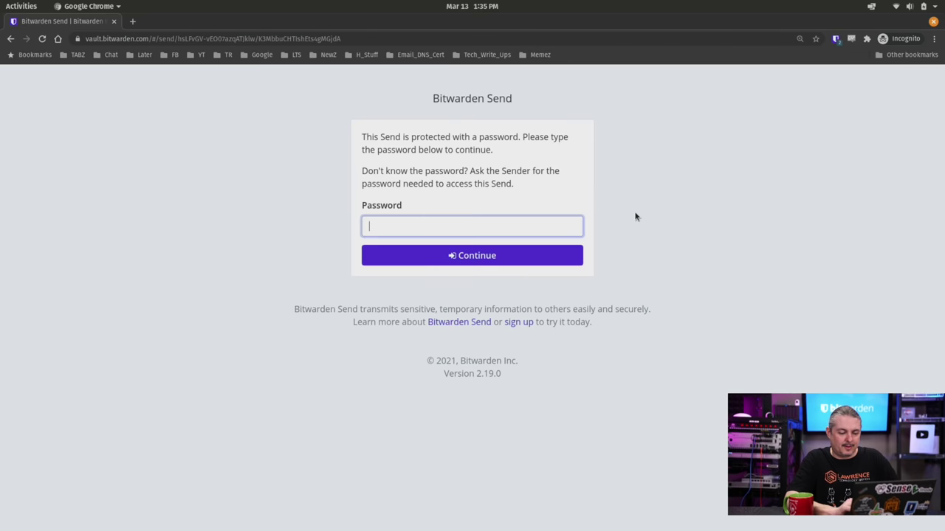
pyautogui.write('••••••')
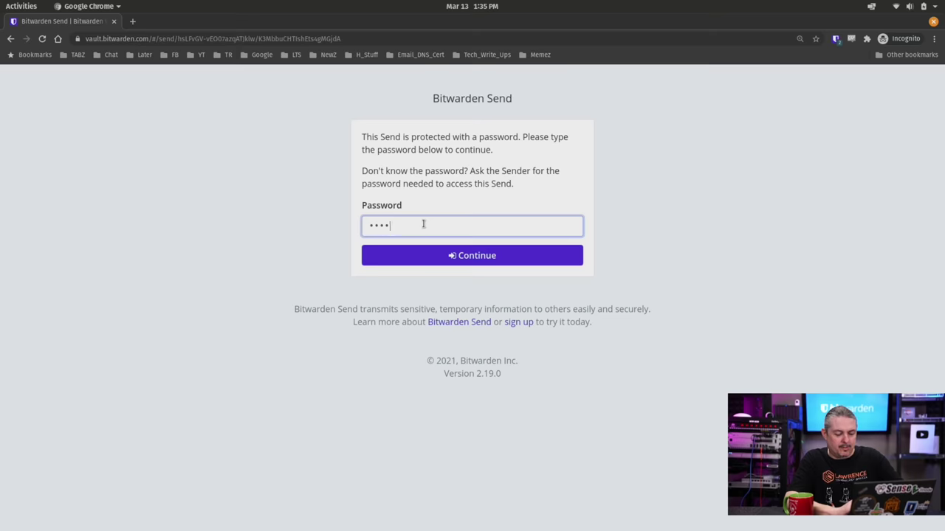
pyautogui.click(411, 255)
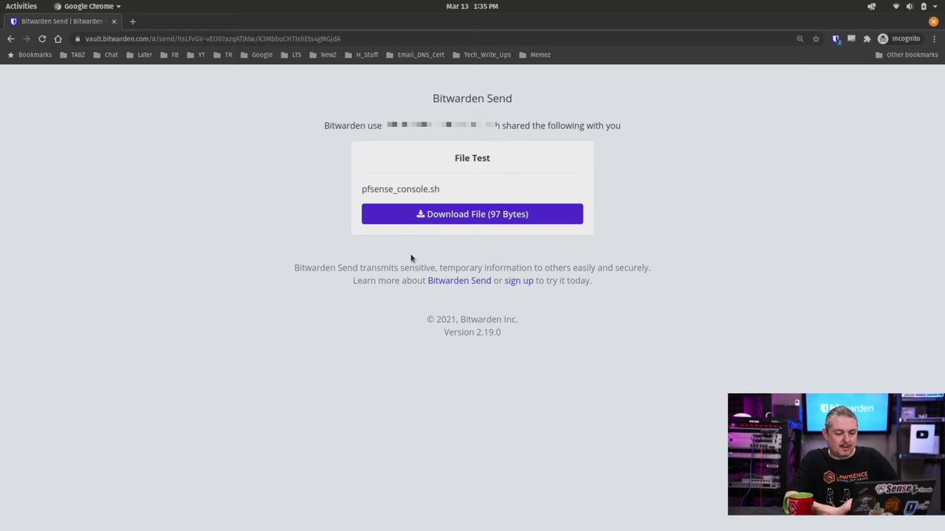
pyautogui.click(459, 216)
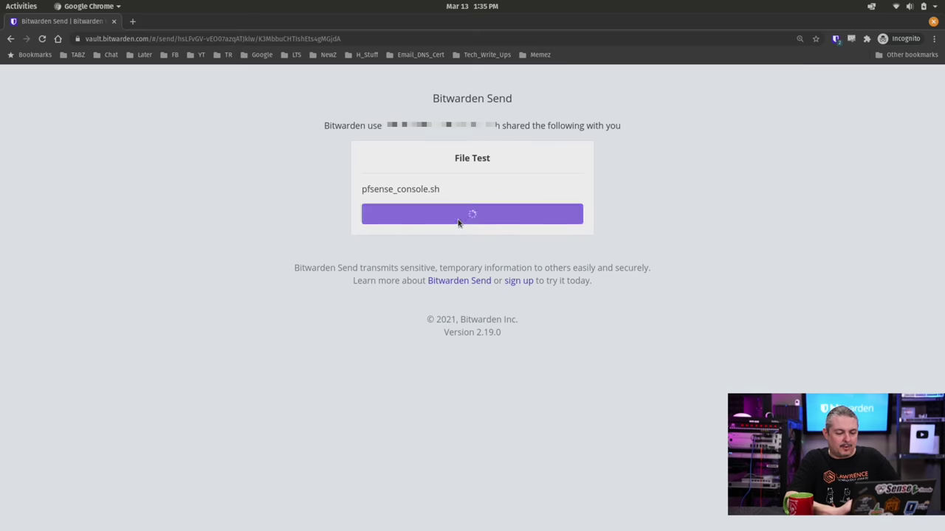
pyautogui.click(199, 517)
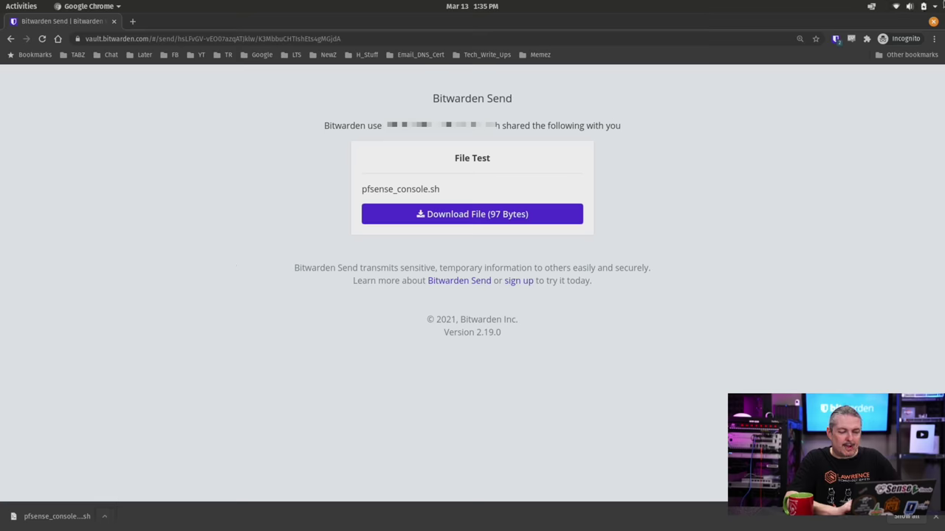
# Step: Reopen the link in a fresh private window to confirm it's unavailable, then close it
pyautogui.click(934, 22)
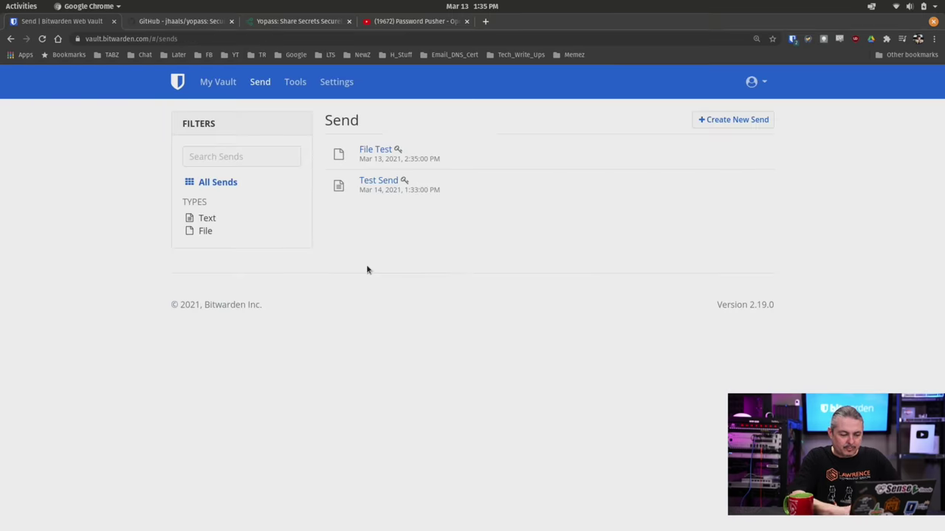
pyautogui.hotkey('ctrl', 'shift', 'n')
pyautogui.press('Return')
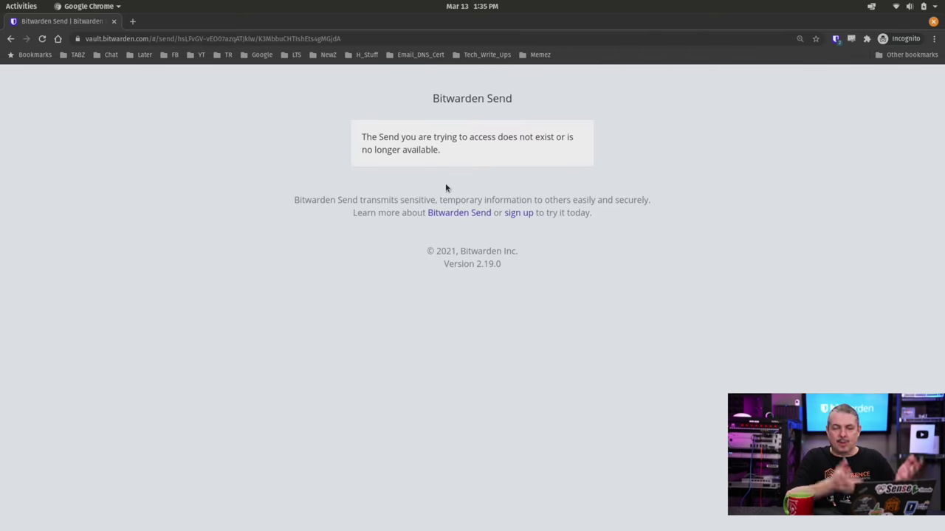
pyautogui.click(934, 21)
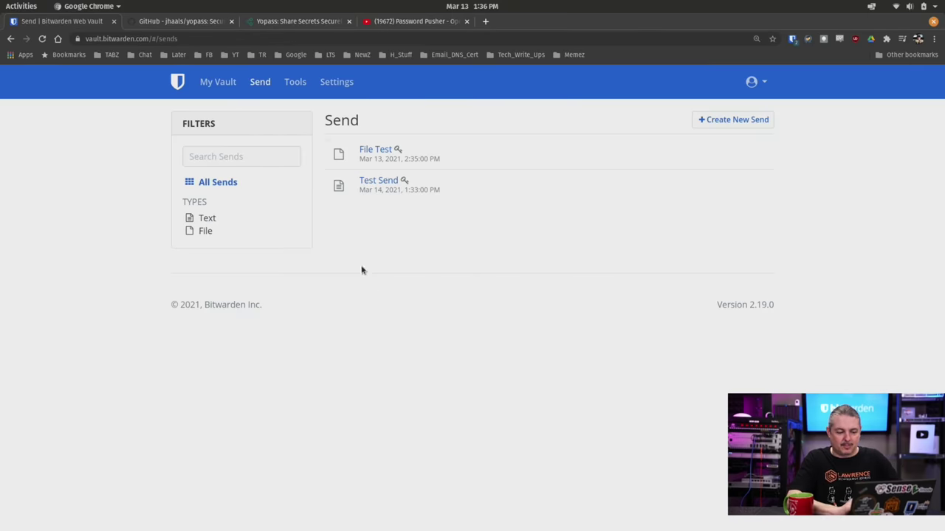
# Step: Open File Test's Edit Send options and check maximum access count 1, current access count 0
pyautogui.click(382, 149)
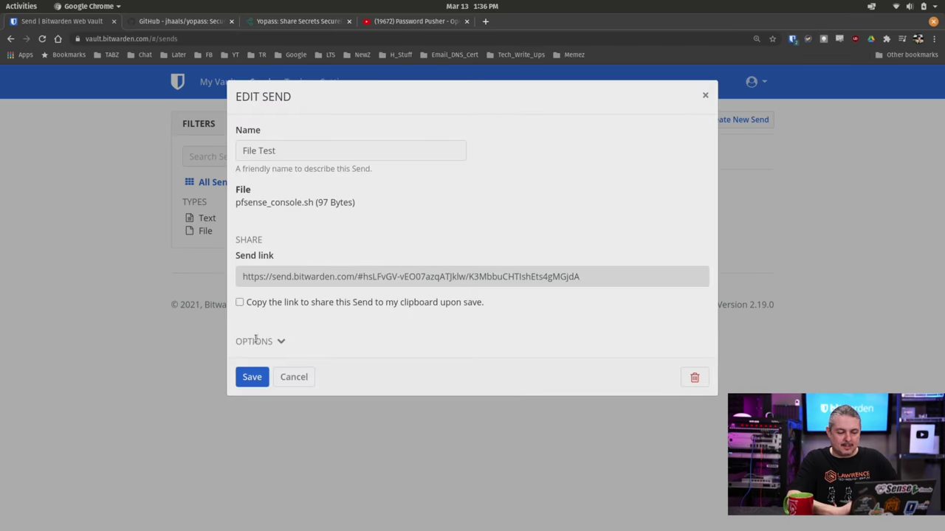
pyautogui.click(260, 340)
pyautogui.scroll(-3, 524, 339)
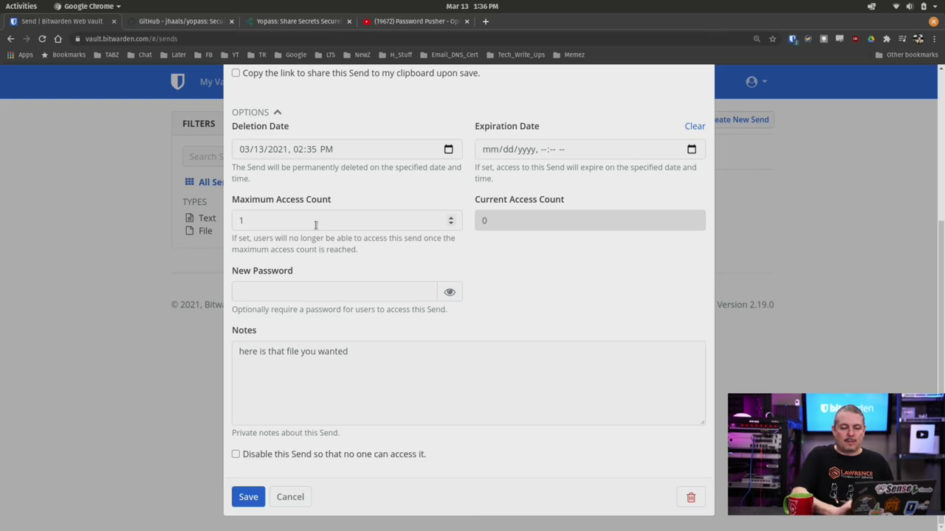
pyautogui.scroll(5, 316, 225)
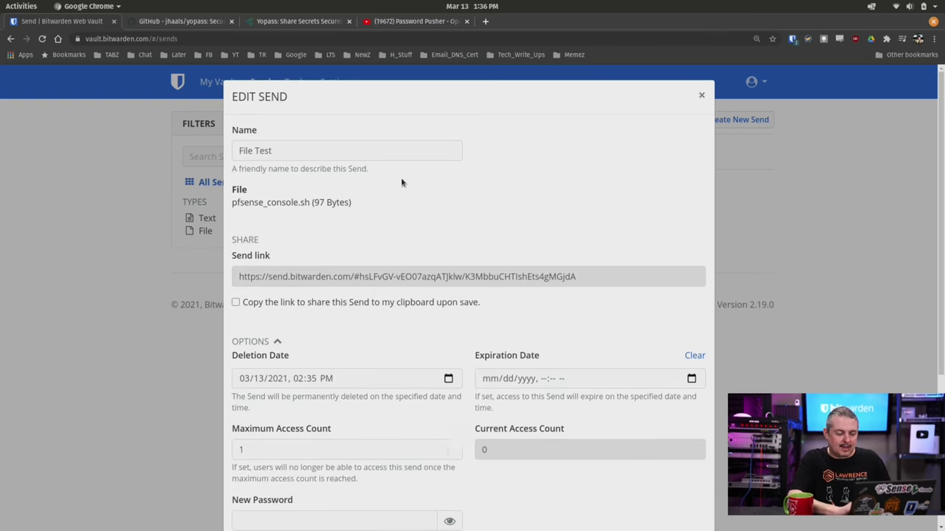
pyautogui.scroll(-3, 428, 190)
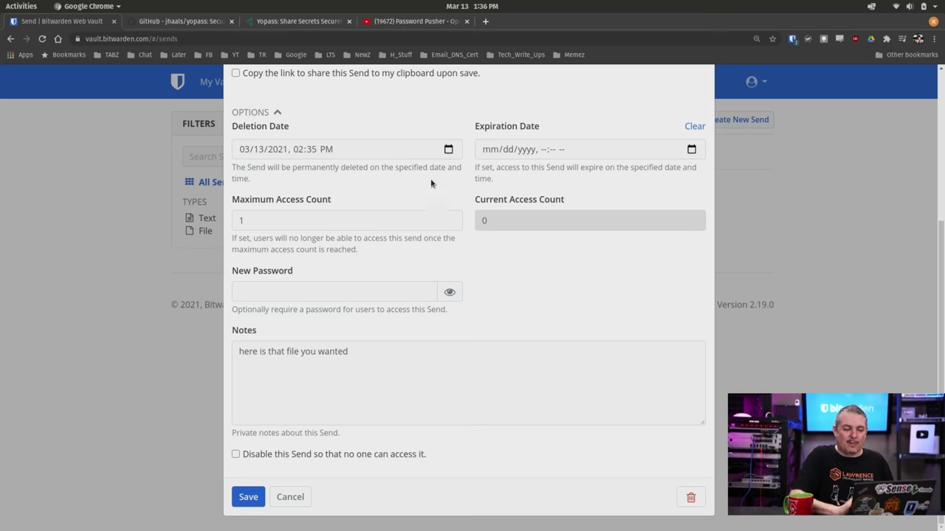
pyautogui.scroll(3, 429, 187)
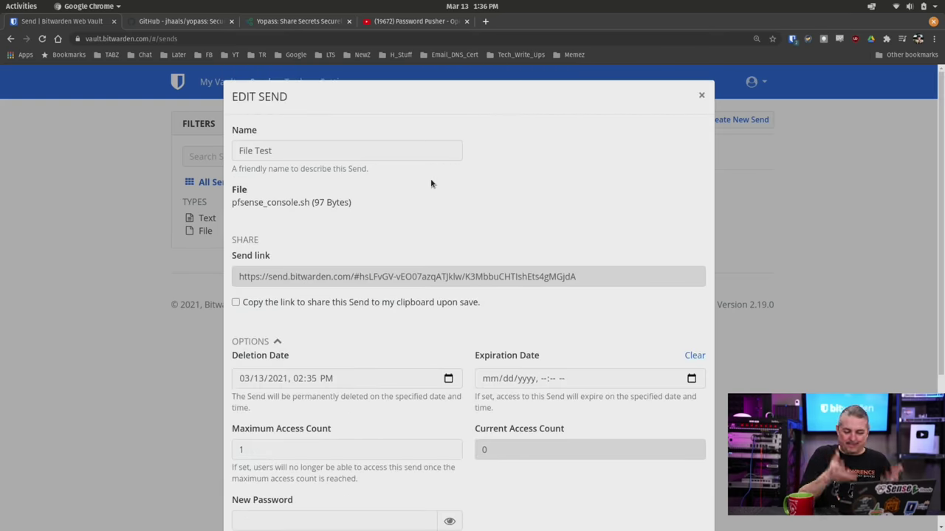
pyautogui.scroll(-3, 432, 184)
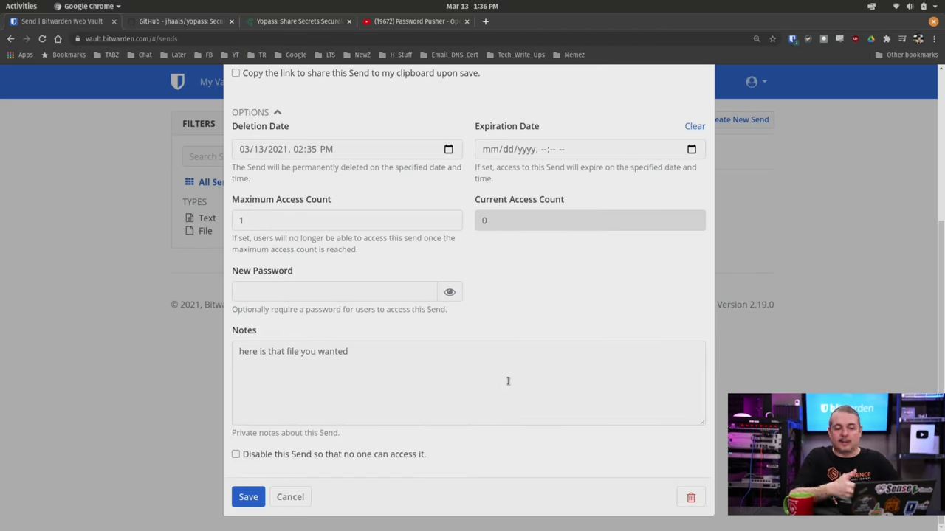
pyautogui.scroll(3, 508, 381)
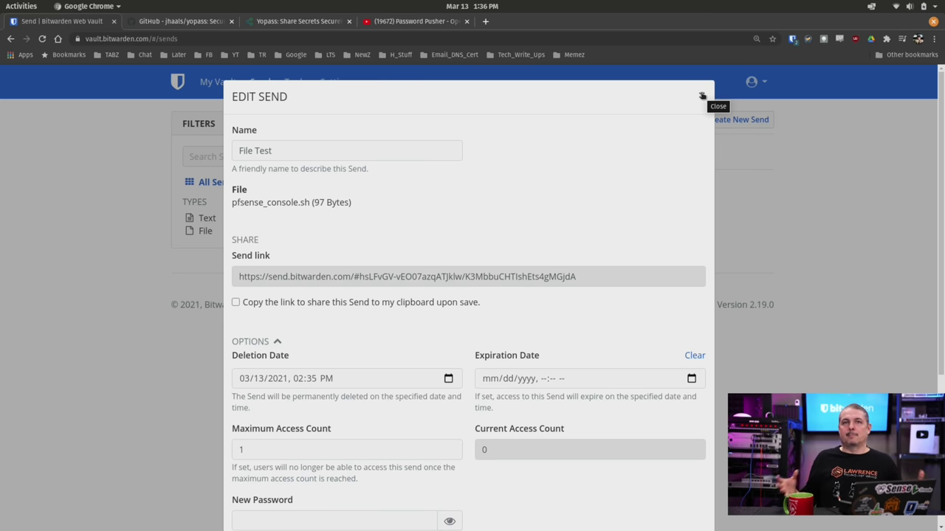
# Step: Close File Test's settings unchanged and view the Cat 6 Premium Tee ($24.99) store page
pyautogui.click(702, 96)
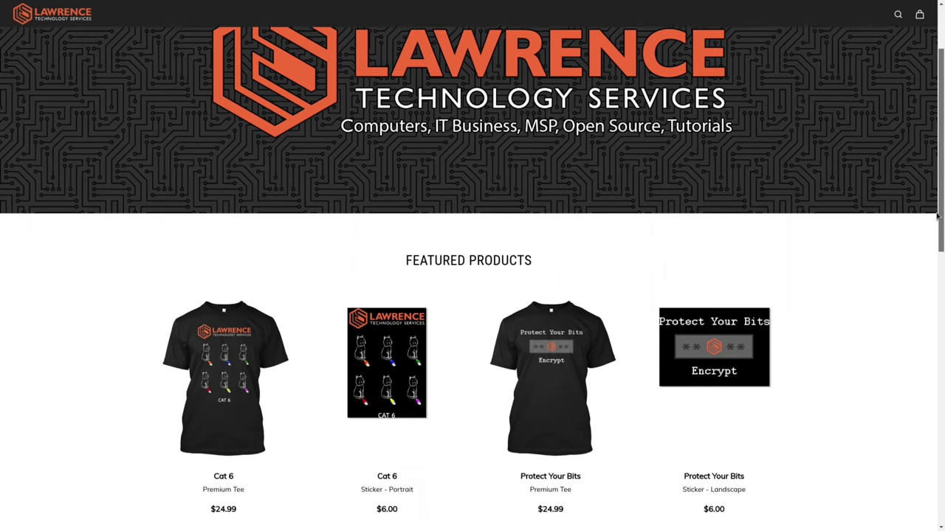
pyautogui.moveTo(938, 215); pyautogui.dragTo(822, 287)
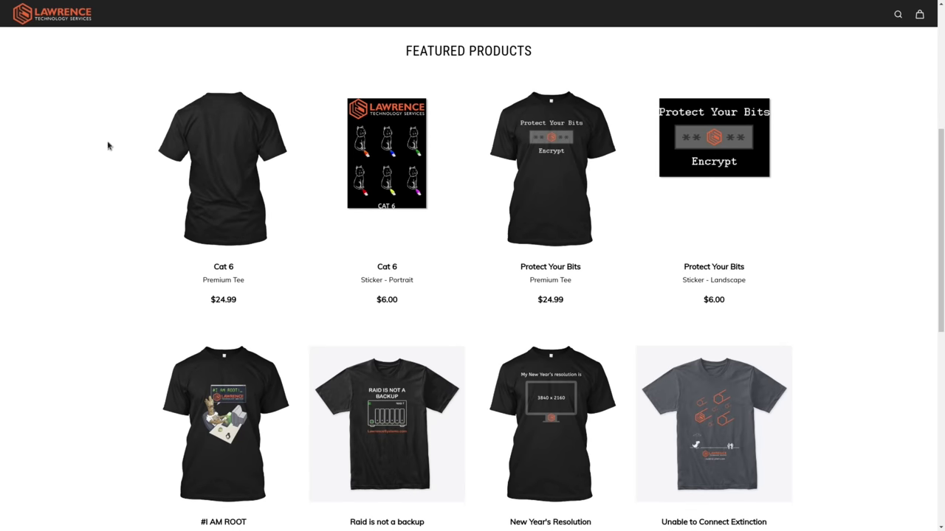
pyautogui.click(234, 155)
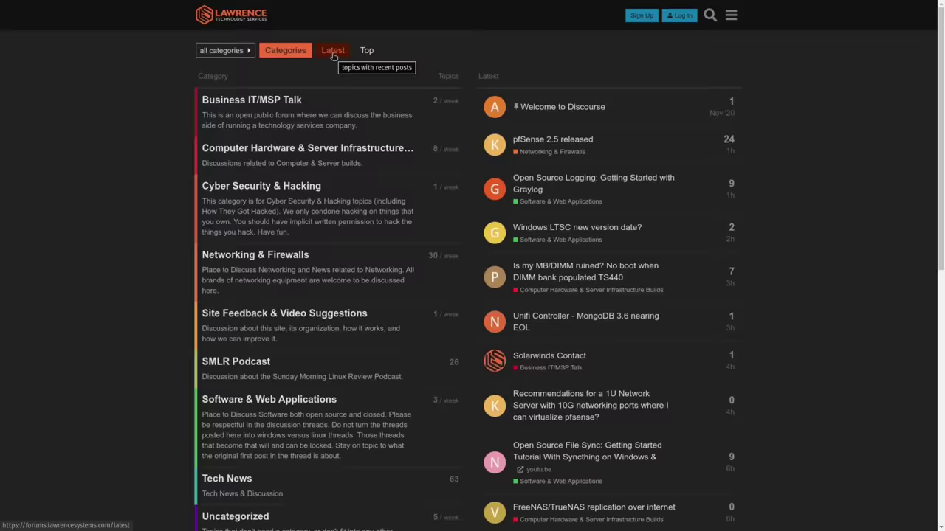
# Step: Find the 'DNS Malware Filtering Compared' forum topic through the dns search and read its replies
pyautogui.click(331, 49)
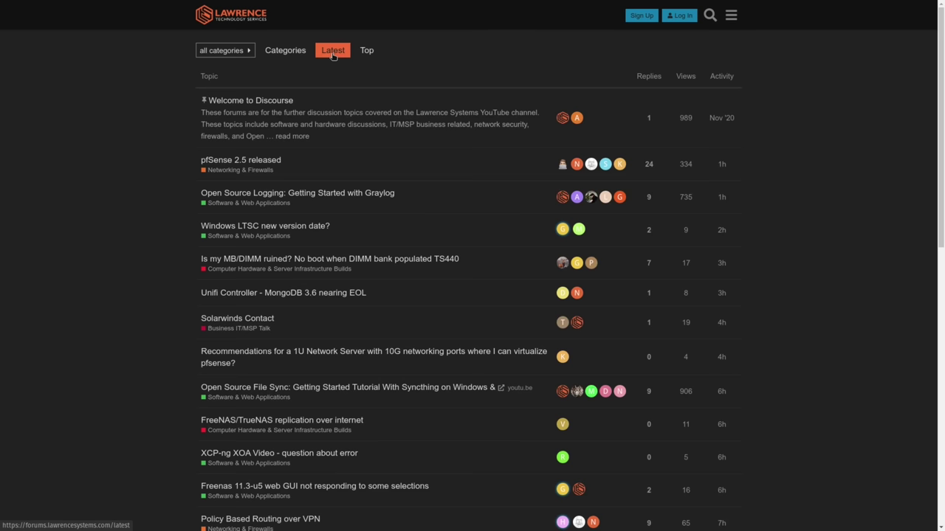
pyautogui.click(711, 17)
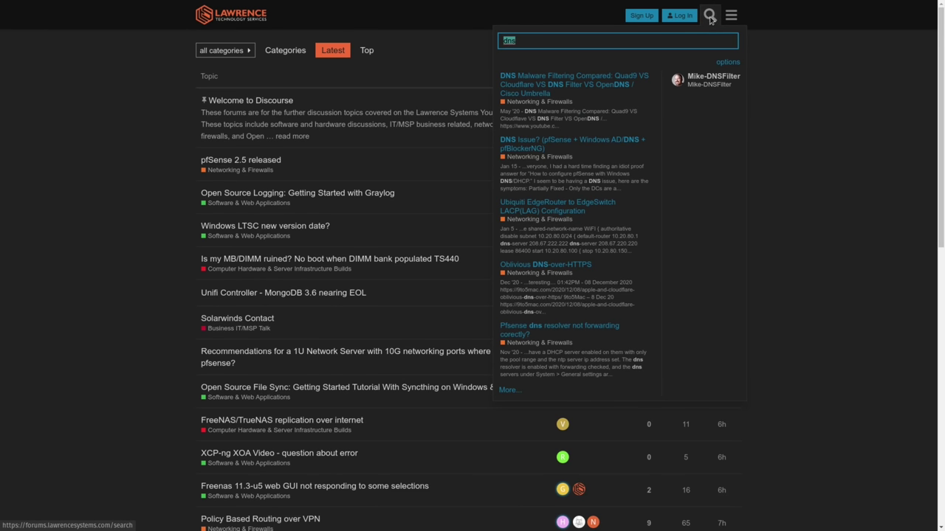
pyautogui.click(596, 78)
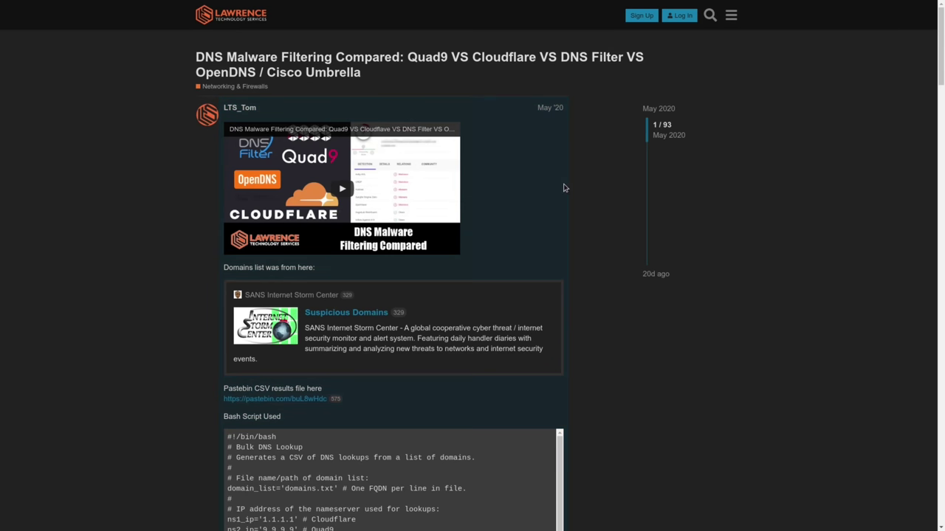
pyautogui.scroll(-6, 603, 184)
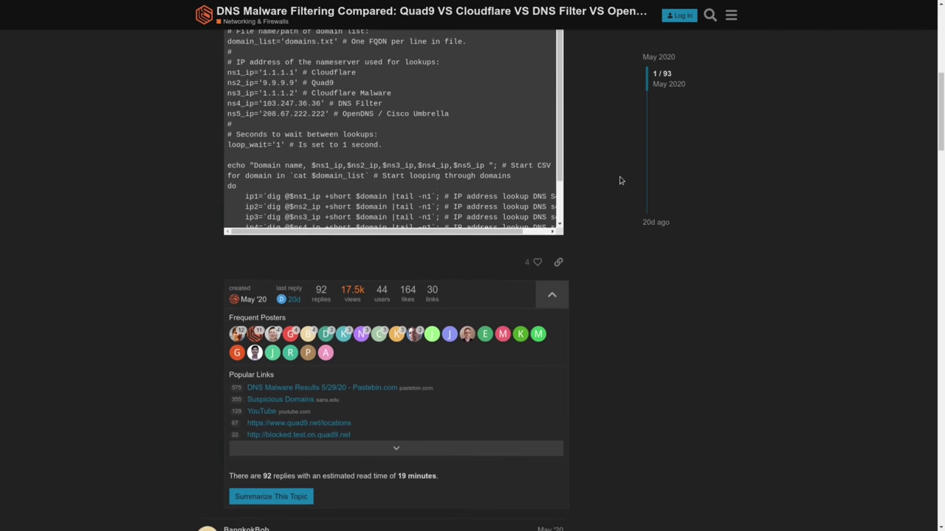
pyautogui.scroll(-7, 624, 180)
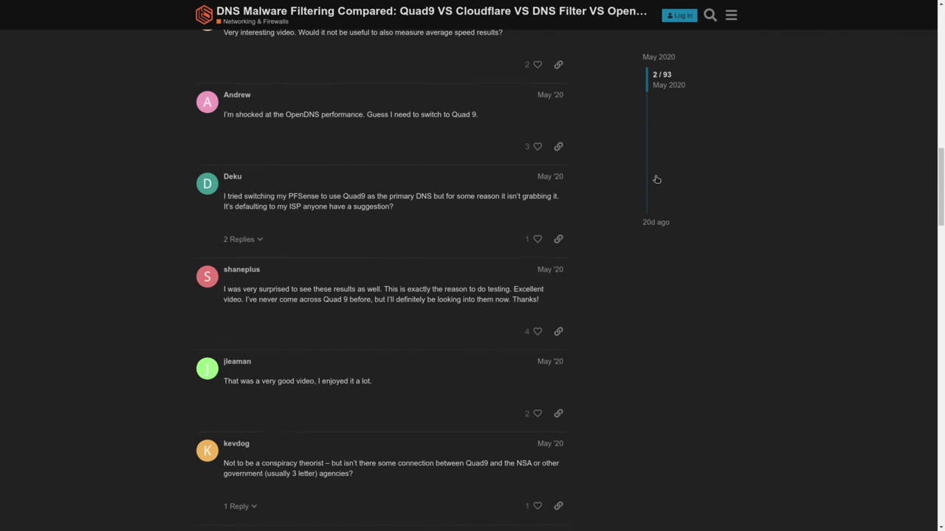